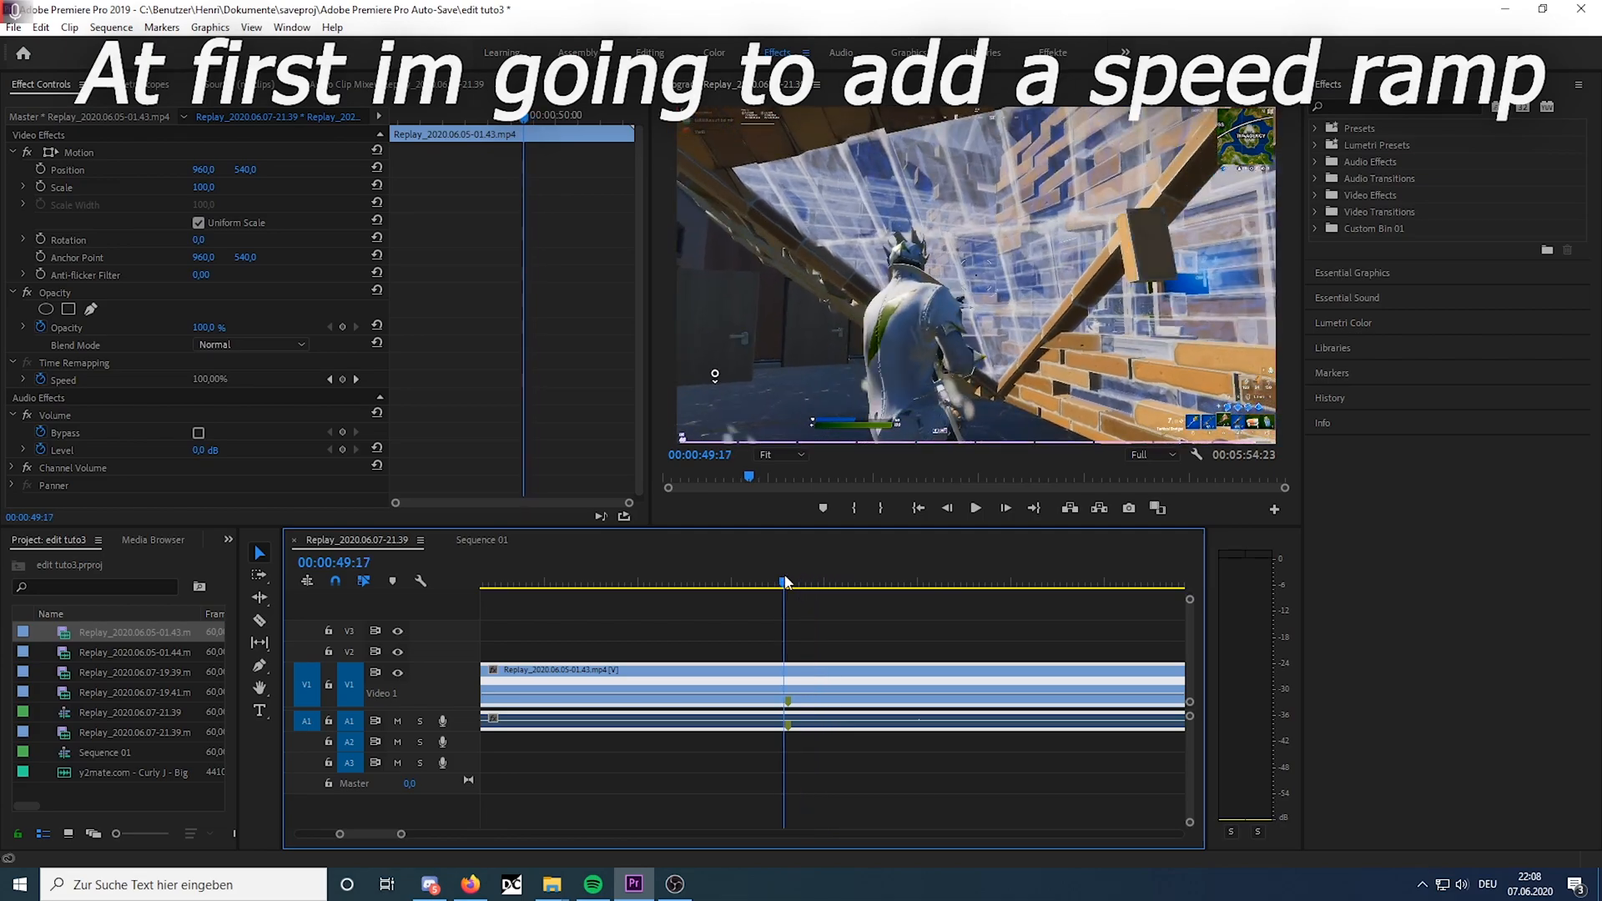
Add a speed keyframe to the clip at 00:00:49:14 and raise the speed after it to 351%.
left_click_drag(400, 834, 384, 834)
left_click(835, 699, "ctrl")
left_click_drag(908, 697, 908, 688)
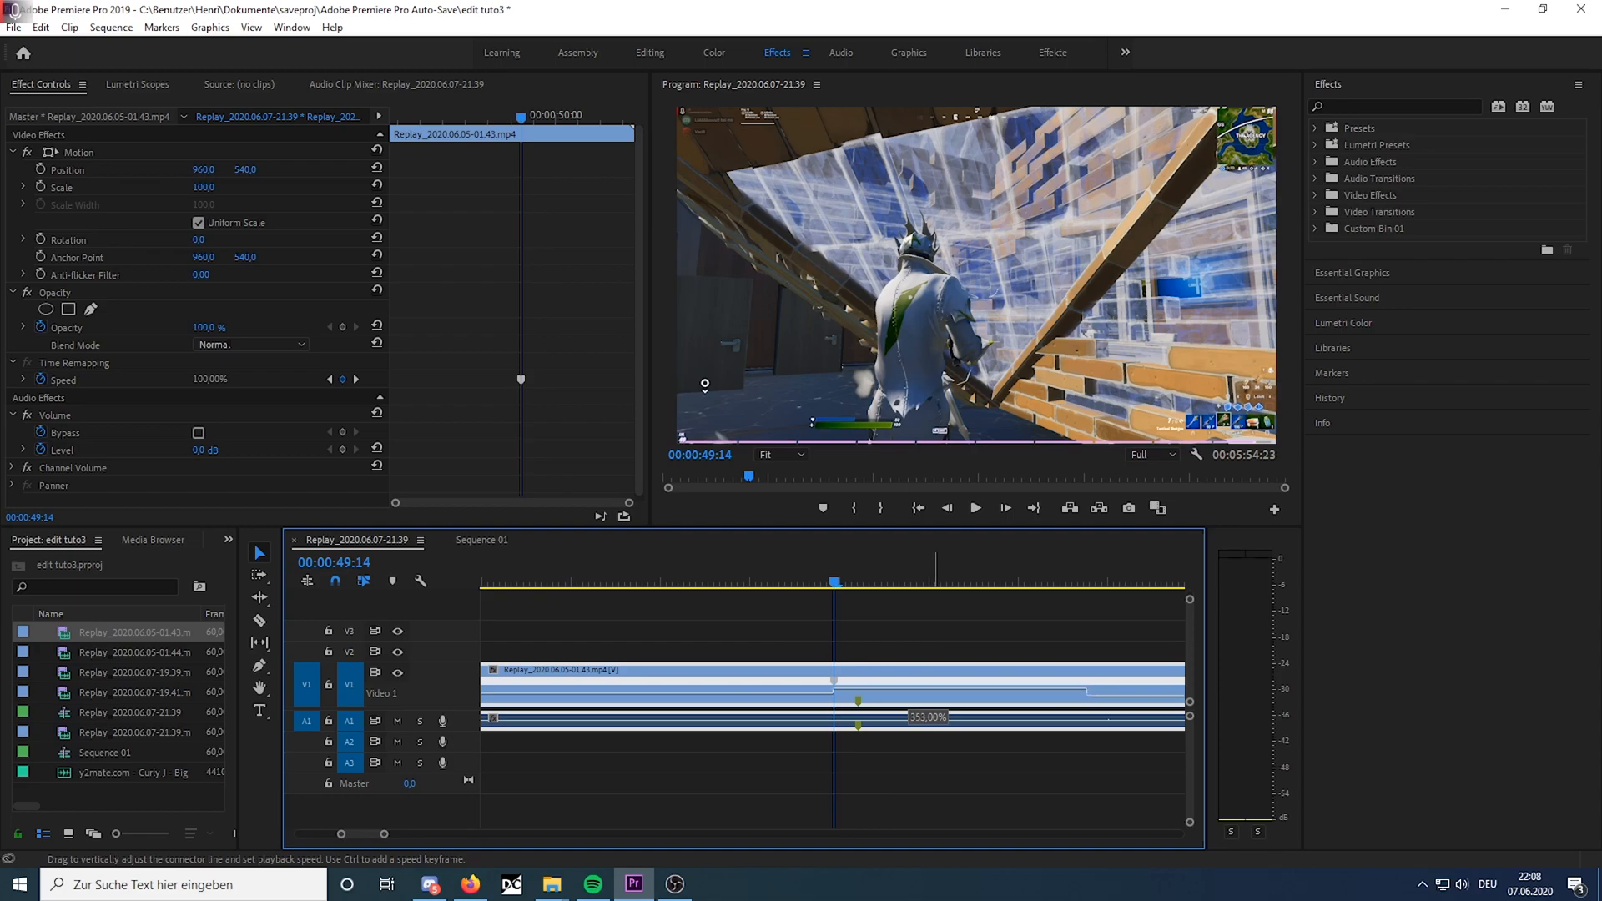
Add a second speed keyframe at 00:00:49:21 and ramp the speed down gradually to 50% after it.
left_click_drag(834, 582, 879, 582)
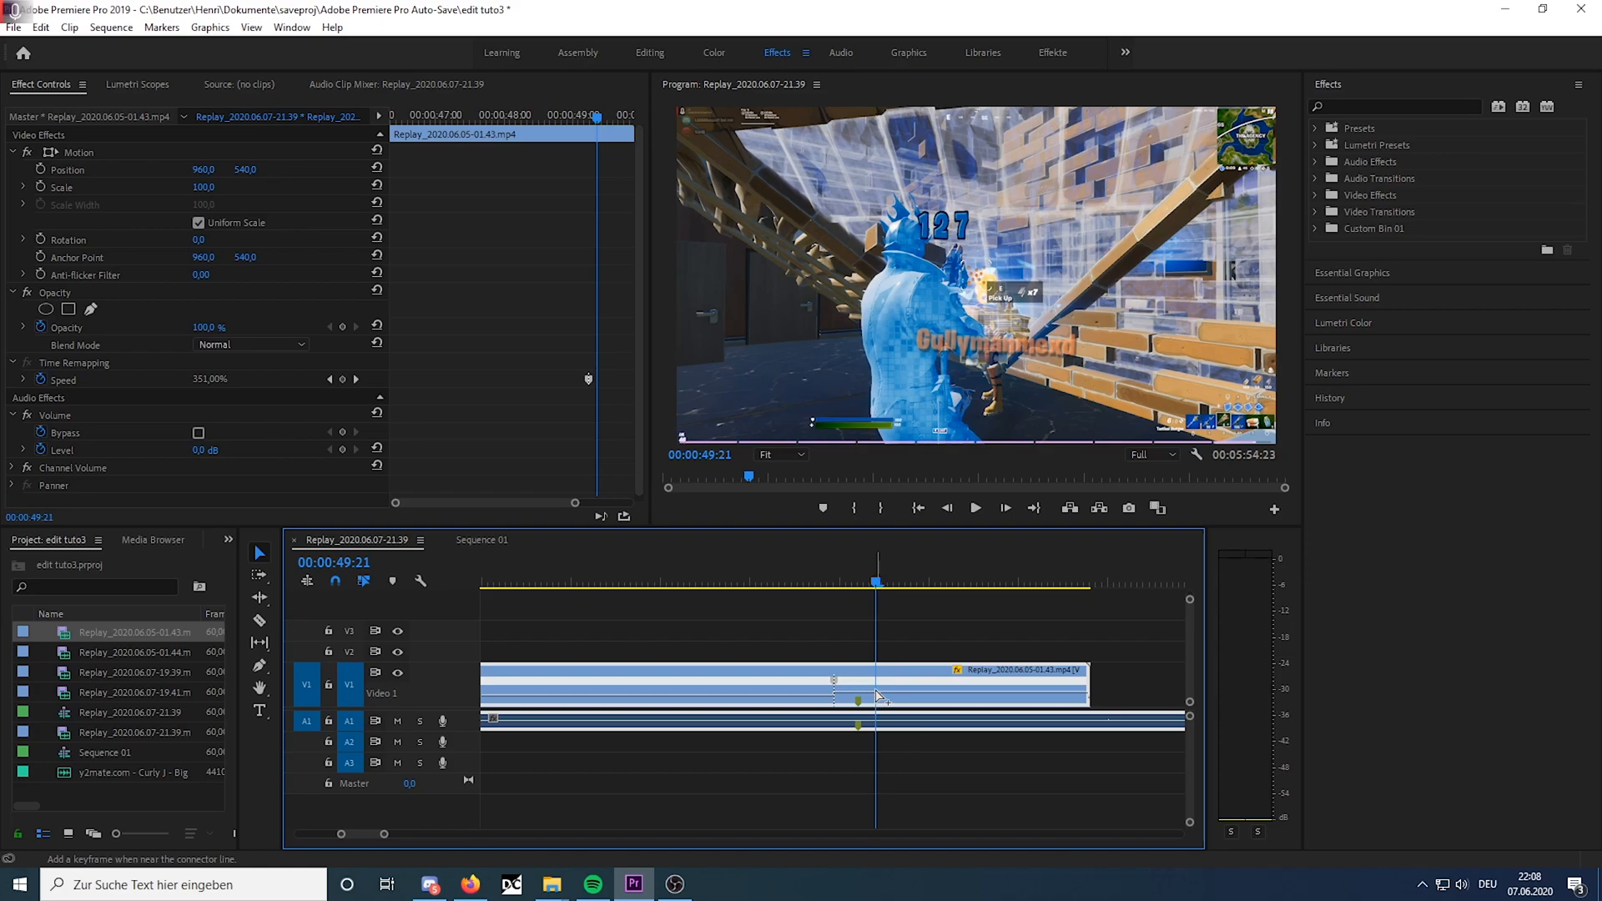
left_click(881, 699, "ctrl")
left_click_drag(934, 709, 1001, 706)
left_click_drag(878, 682, 842, 689)
Play back the section around the speed keyframes to check the speed ramp.
left_click_drag(864, 589, 700, 588)
left_click(998, 506)
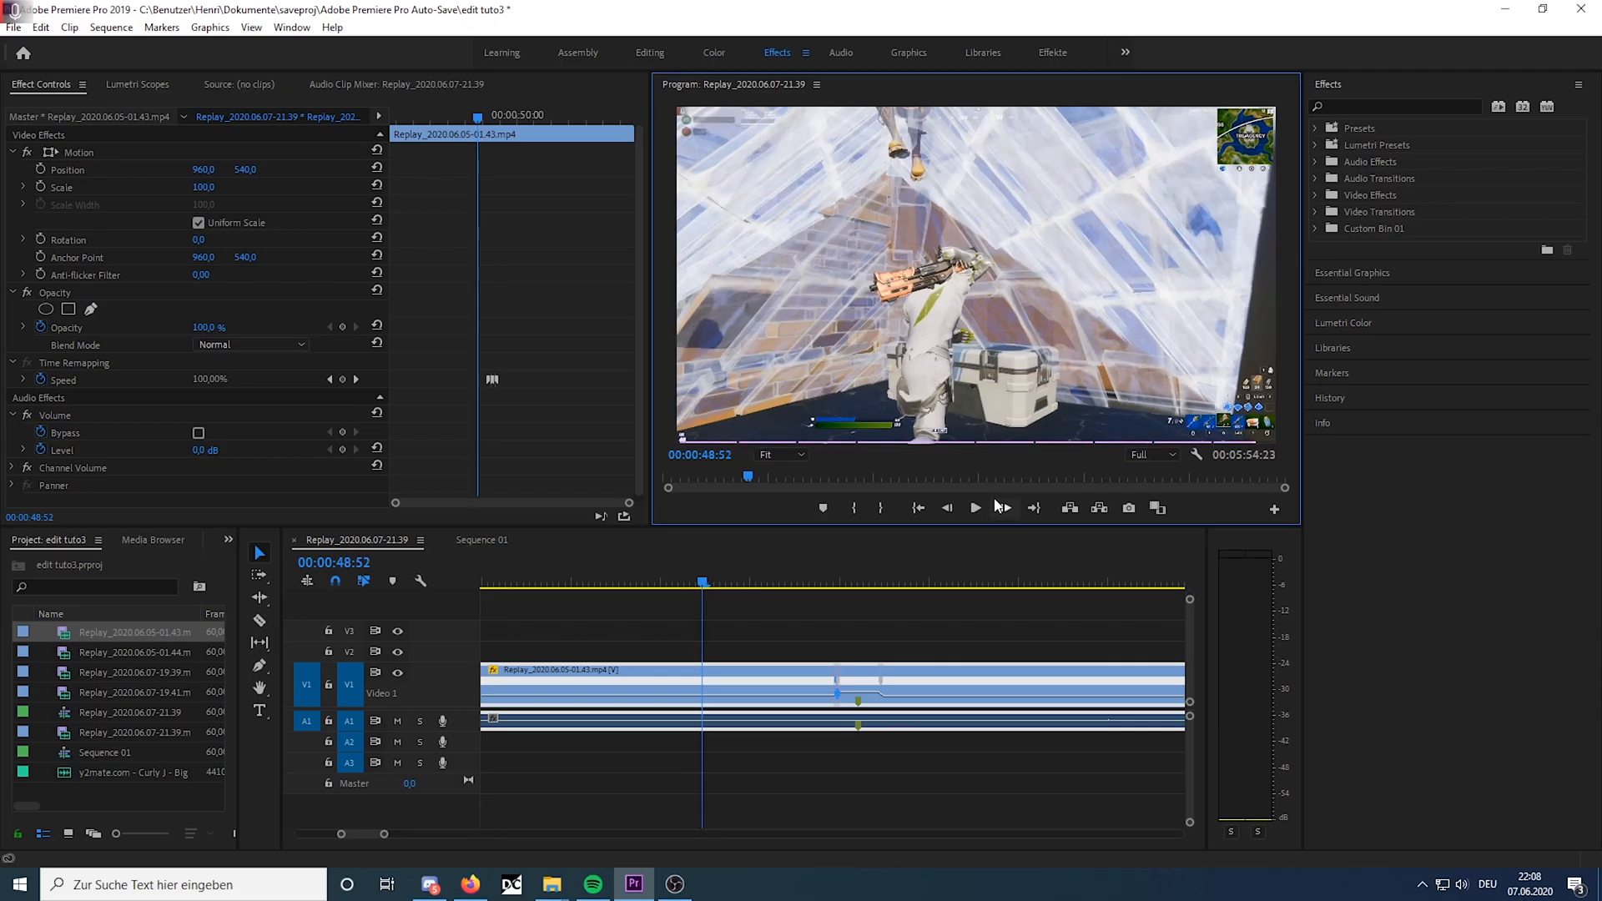
left_click(970, 505)
left_click_drag(1039, 581, 731, 601)
left_click(981, 508)
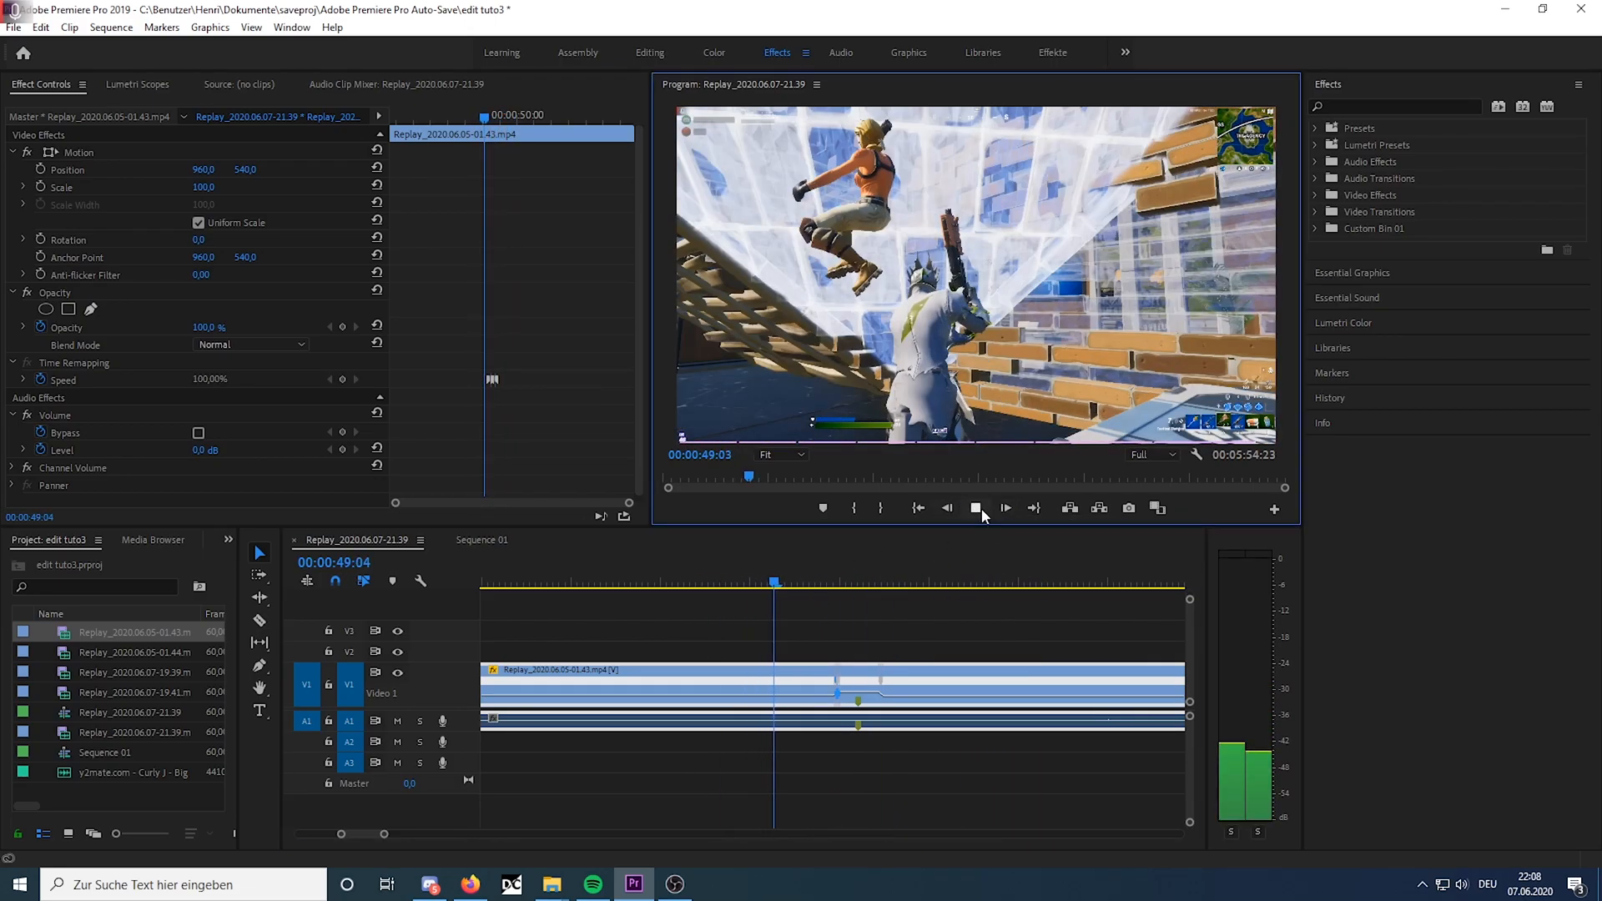
left_click(981, 509)
left_click_drag(384, 834, 382, 793)
left_click_drag(827, 581, 738, 591)
left_click(975, 508)
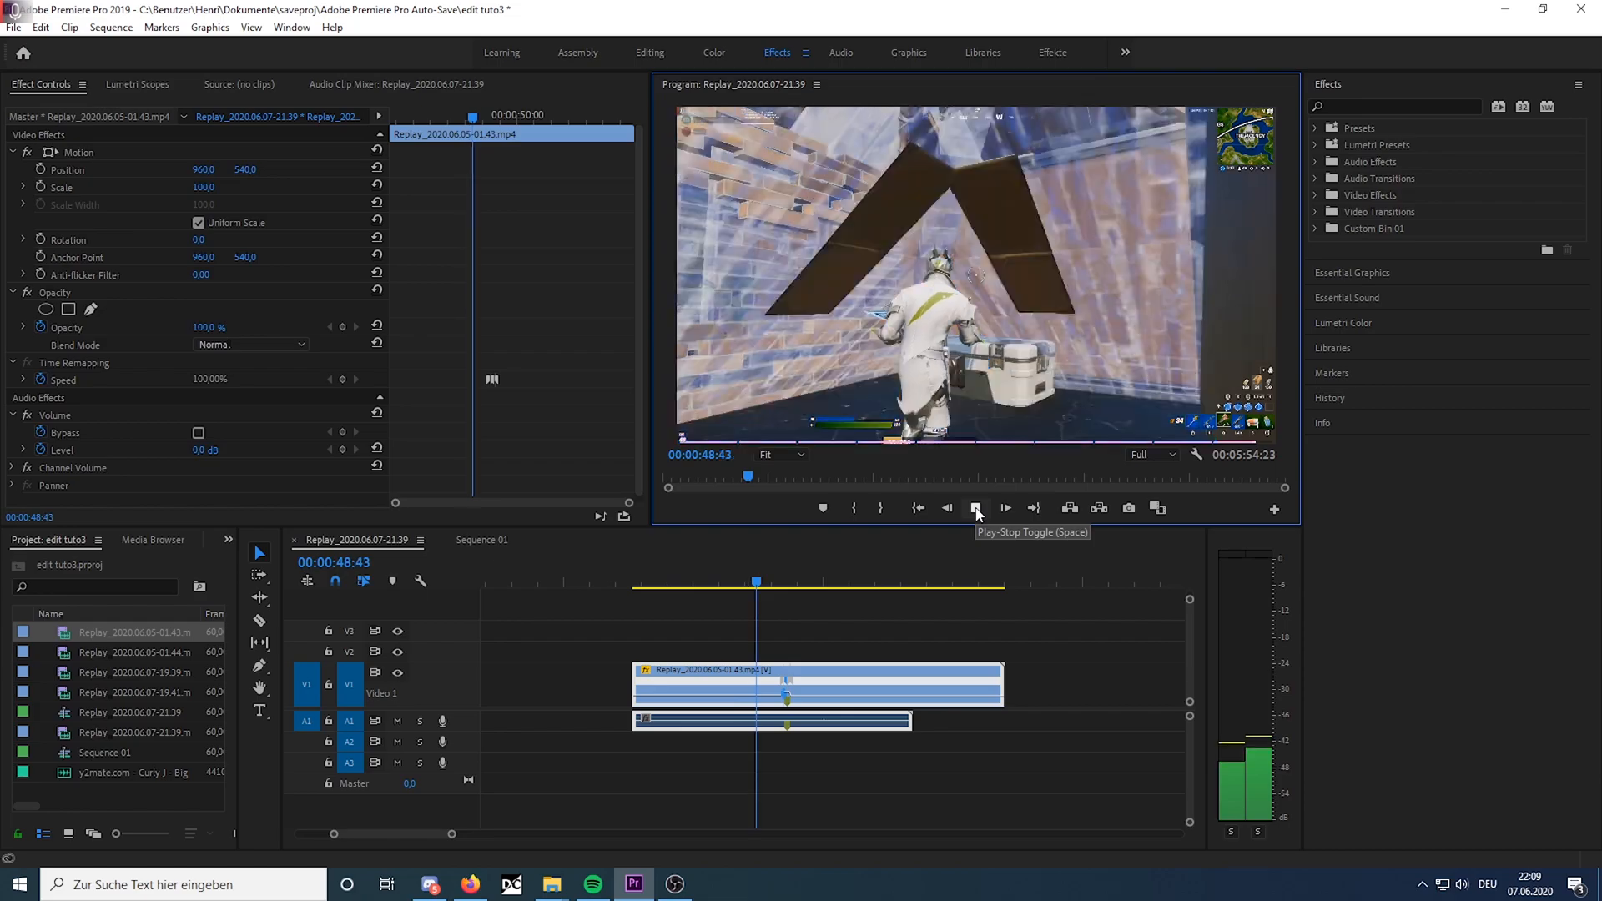
left_click(976, 508)
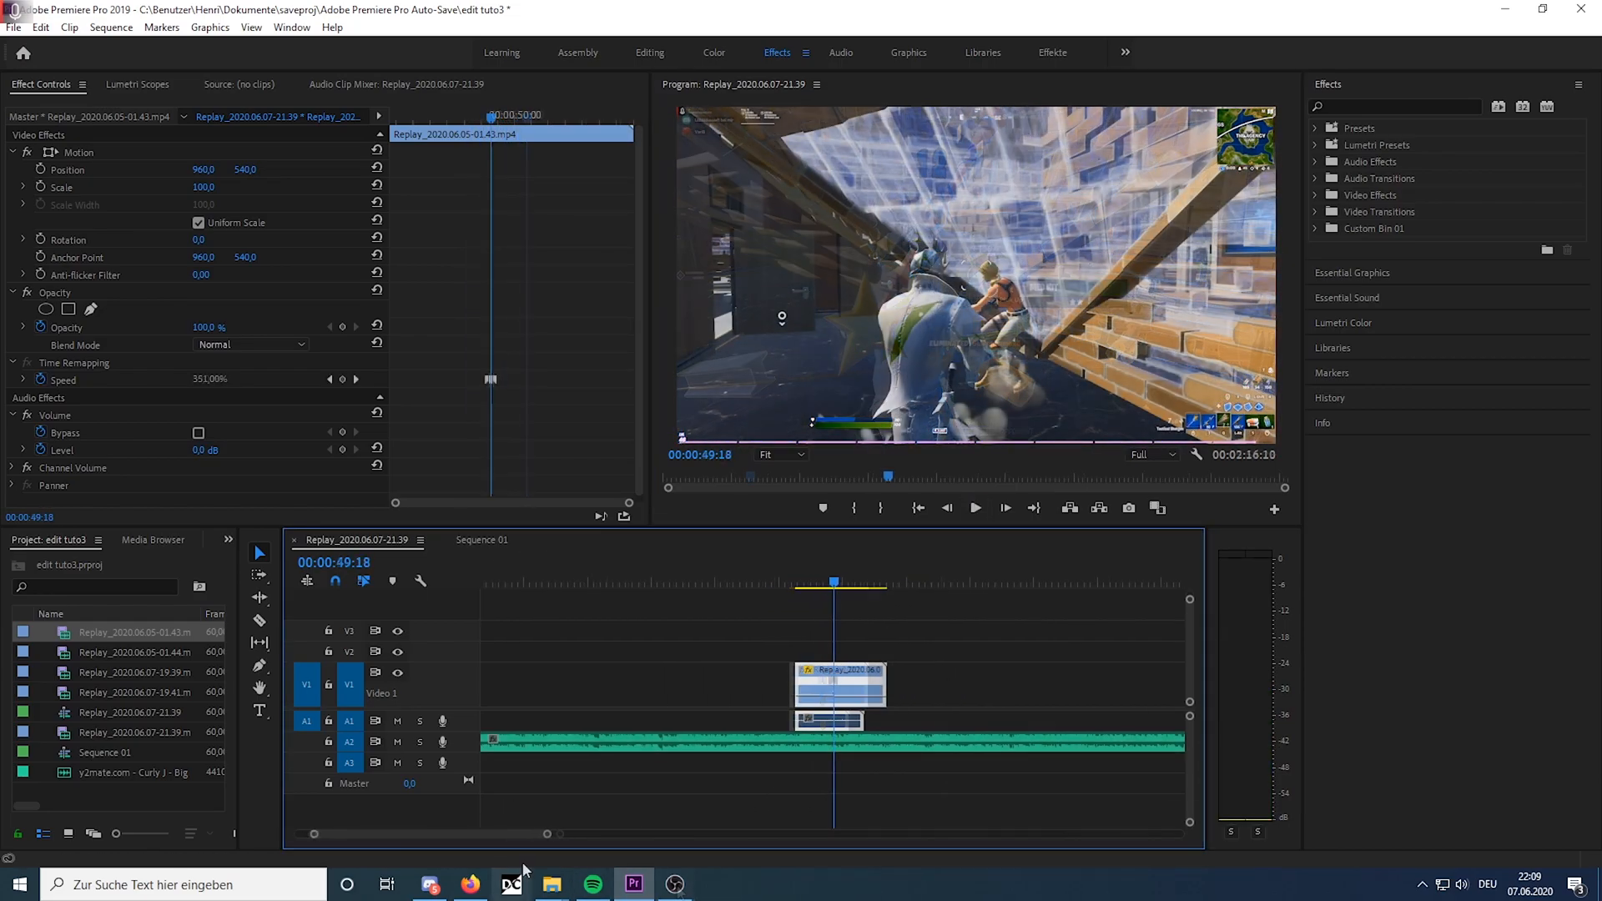
Move the gameplay clip toward the start of the sequence so its marker lines up with the song's marker.
left_click_drag(549, 834, 443, 834)
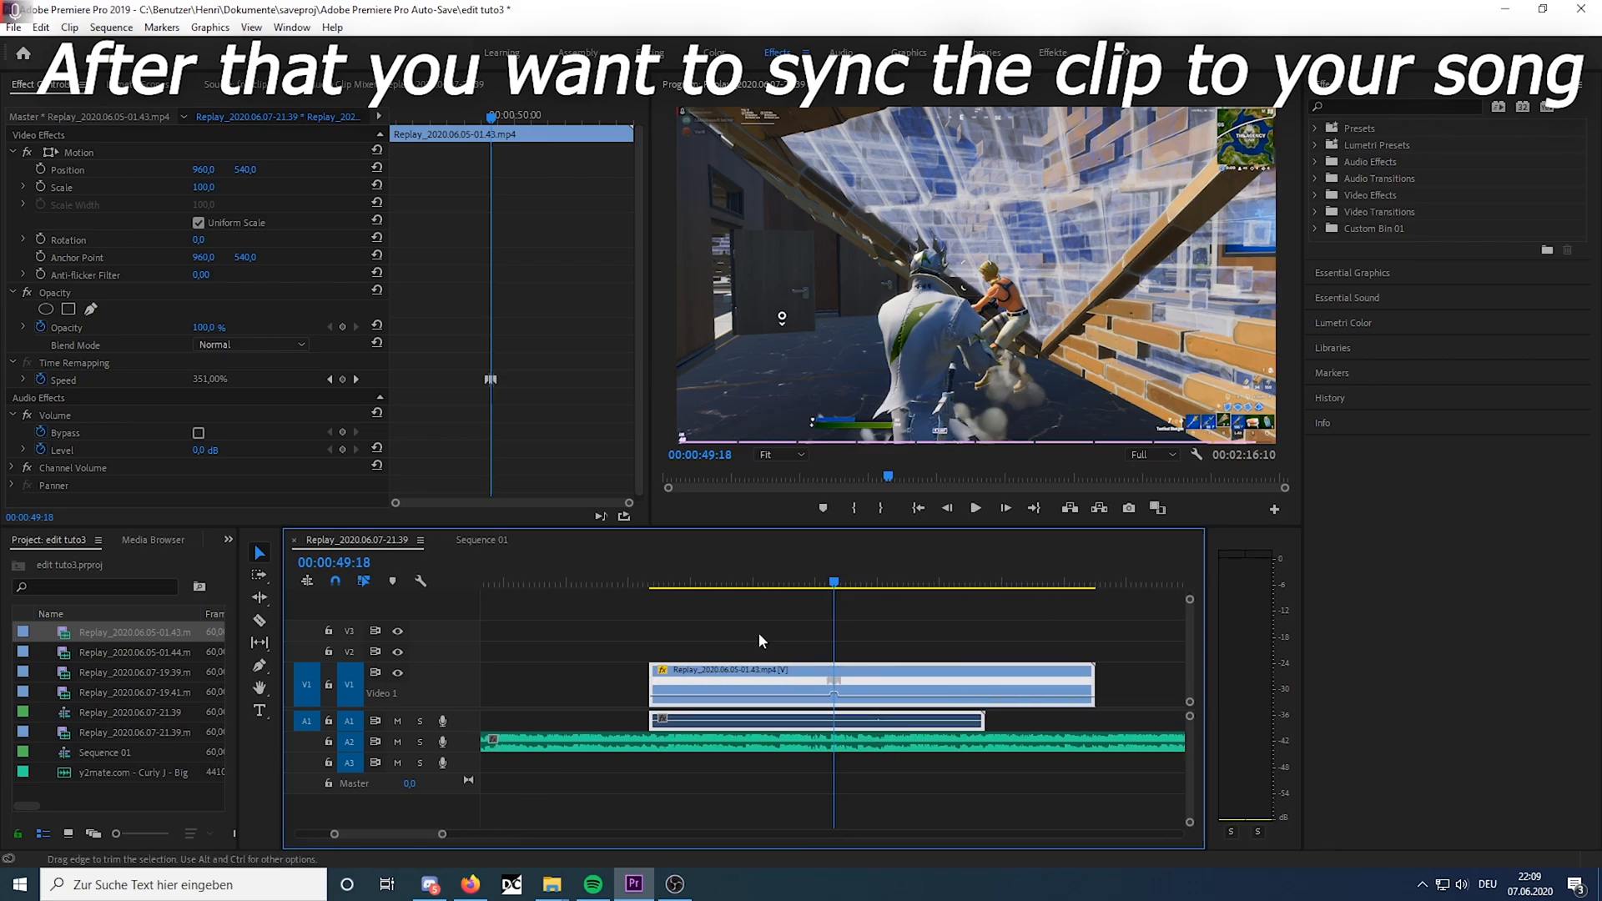
left_click_drag(837, 581, 842, 583)
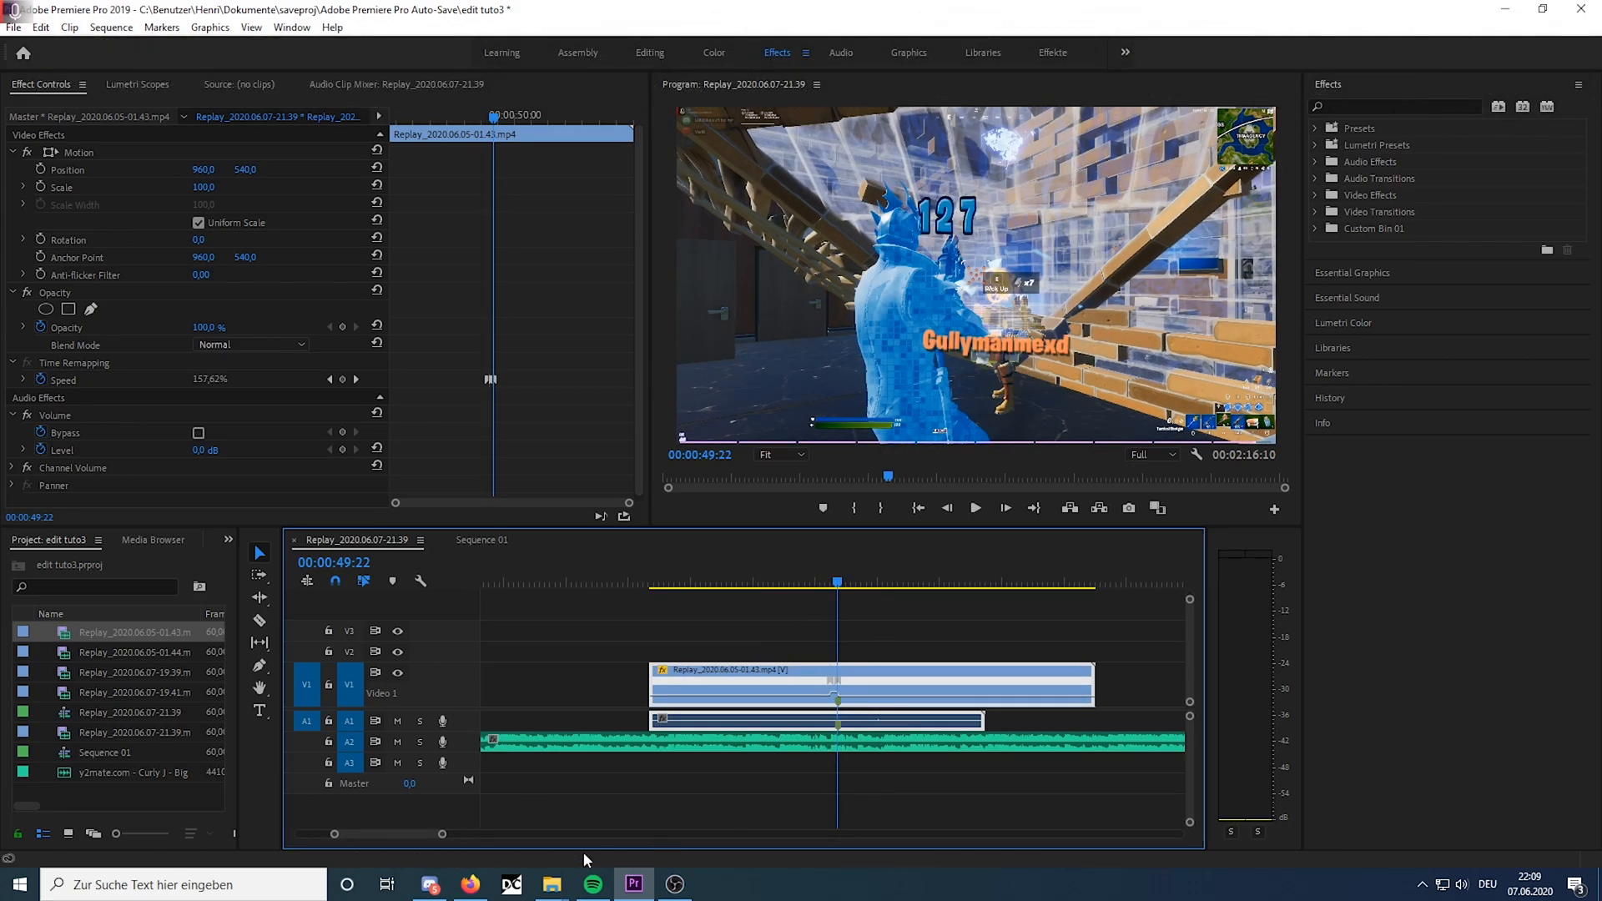
left_click_drag(444, 834, 631, 727)
left_click_drag(726, 672, 496, 674)
Extend the start of the gameplay clip back to the beginning of the sequence at 00:00:00:00.
left_click_drag(669, 572, 480, 577)
left_click_drag(659, 834, 432, 834)
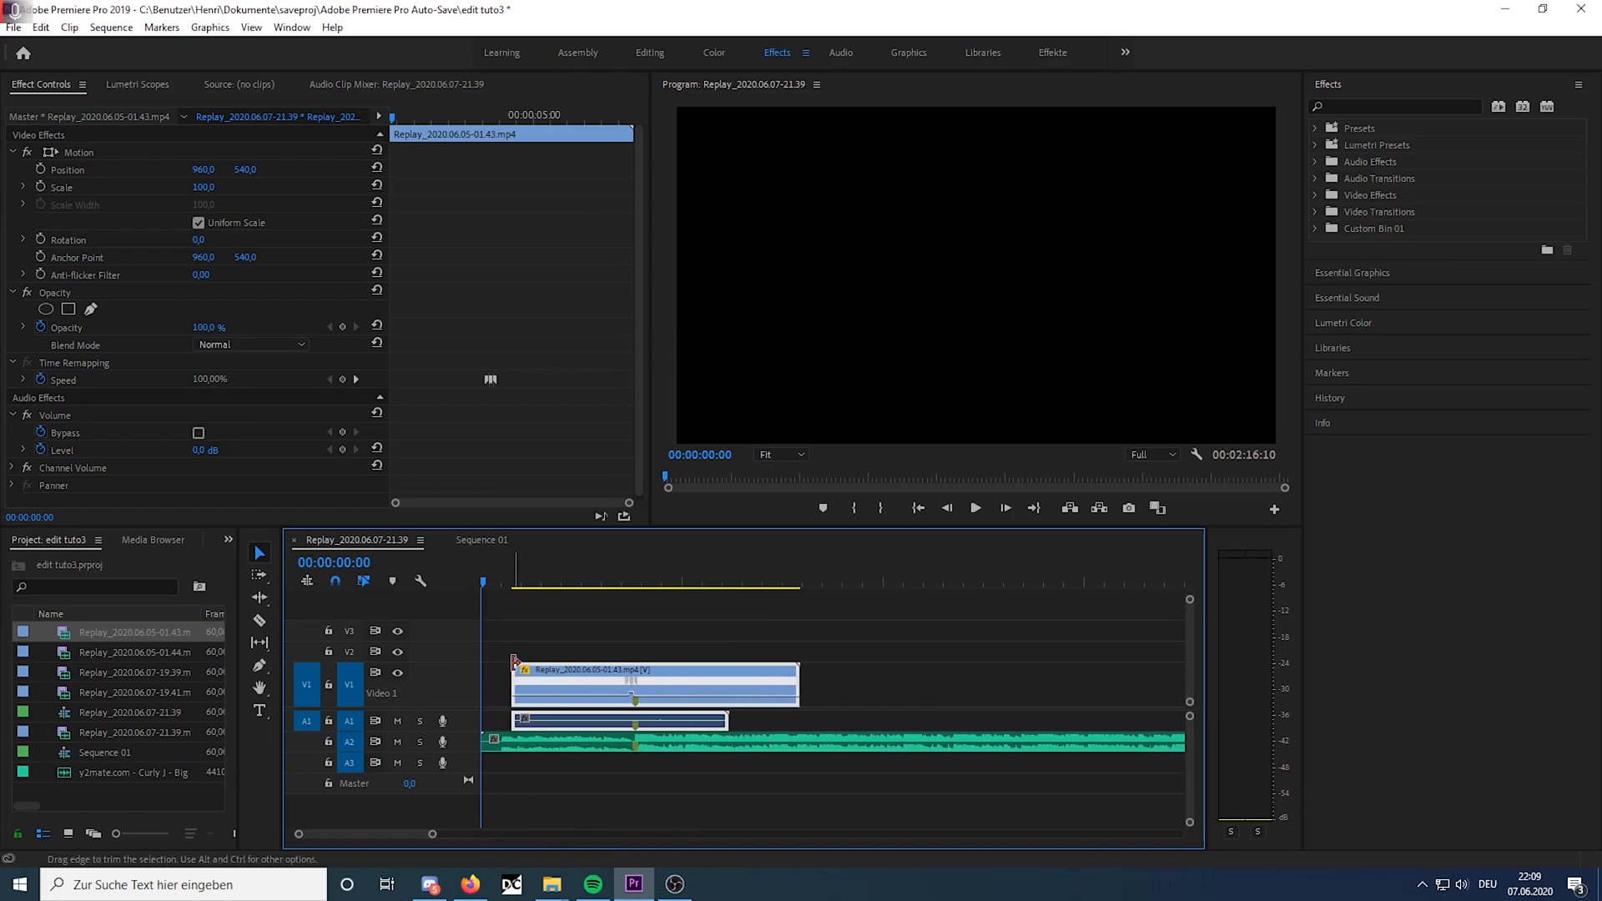
left_click_drag(515, 660, 480, 660)
Nest the synced gameplay clip into a new sequence, keeping the default name.
left_click_drag(518, 579, 652, 619)
right_click(708, 669)
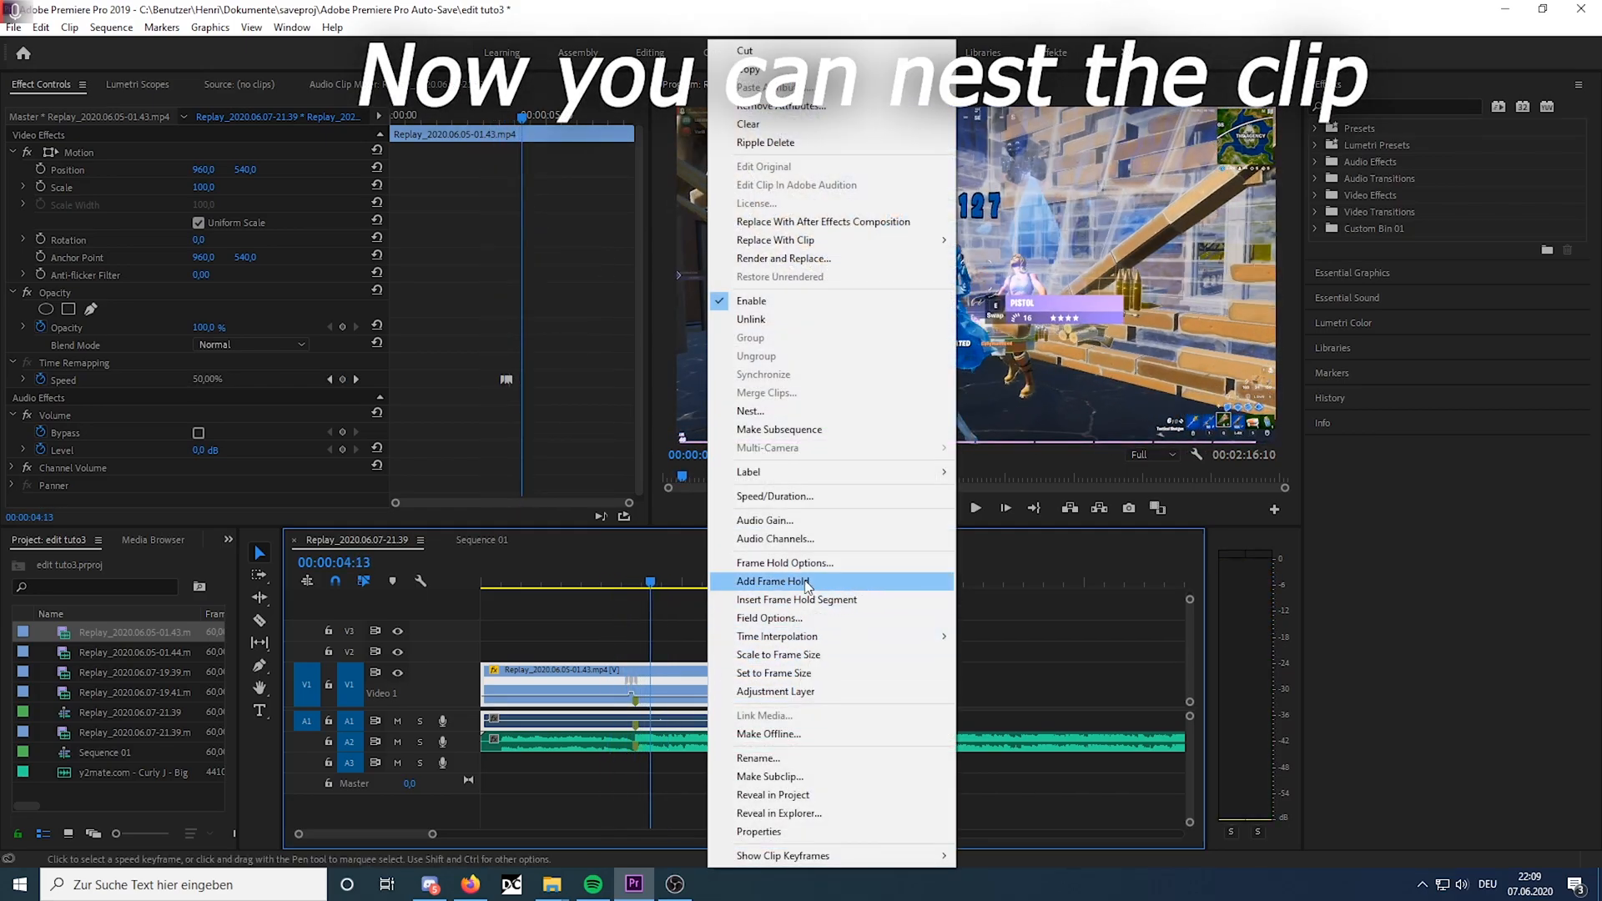
left_click(779, 413)
left_click(772, 462)
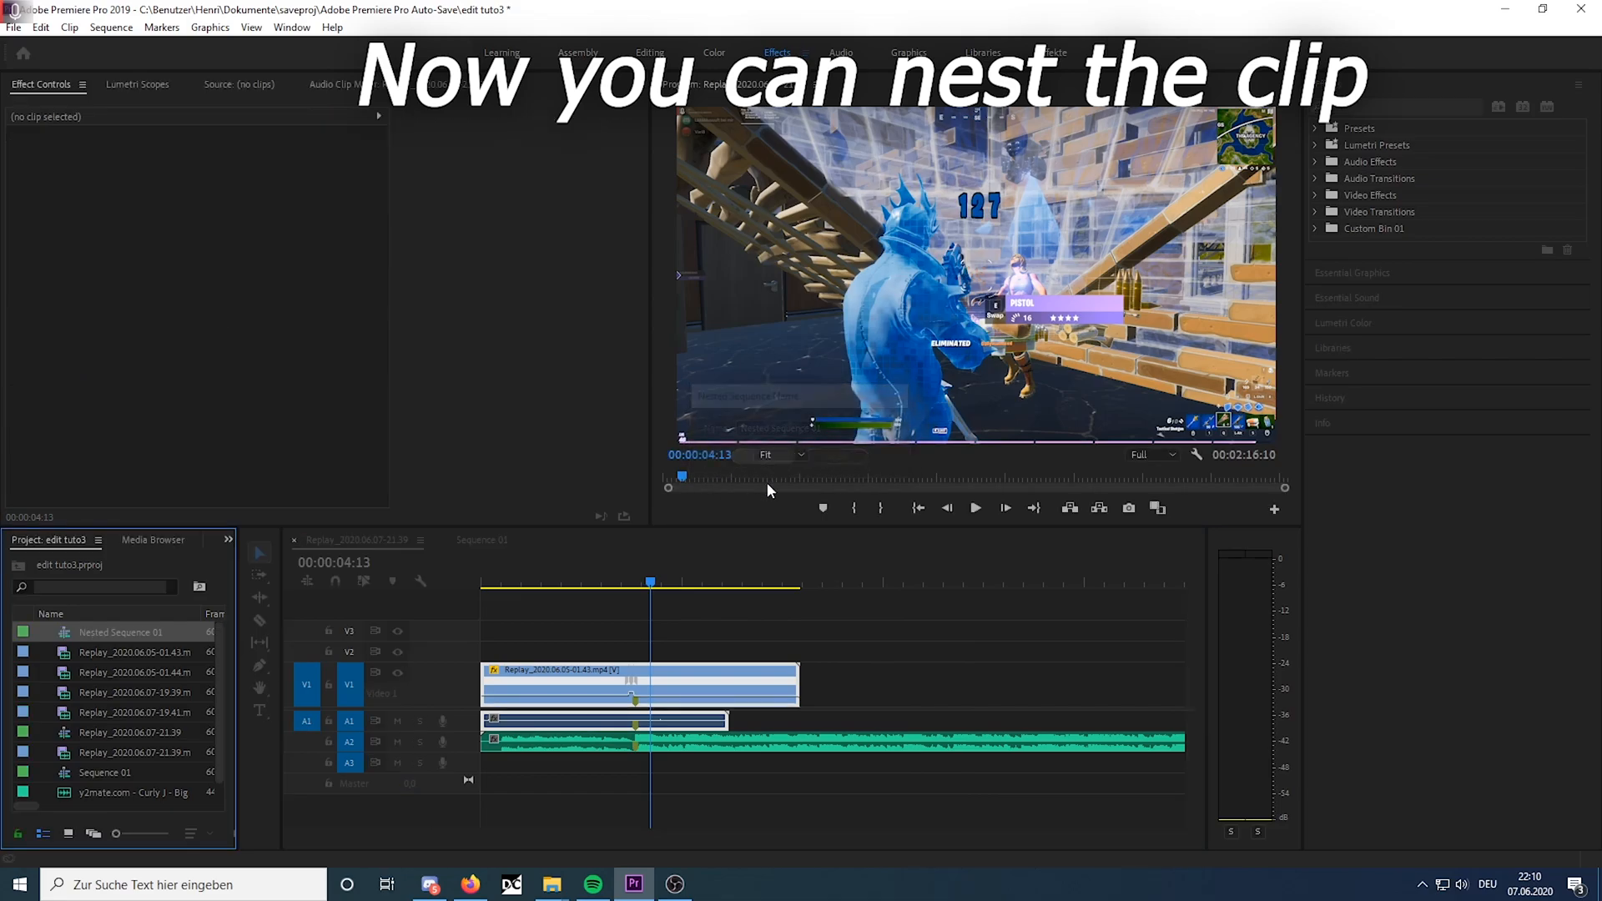
Move the playhead to 00:00:03:49, the frame where the character turns blue.
left_click_drag(655, 584, 634, 593)
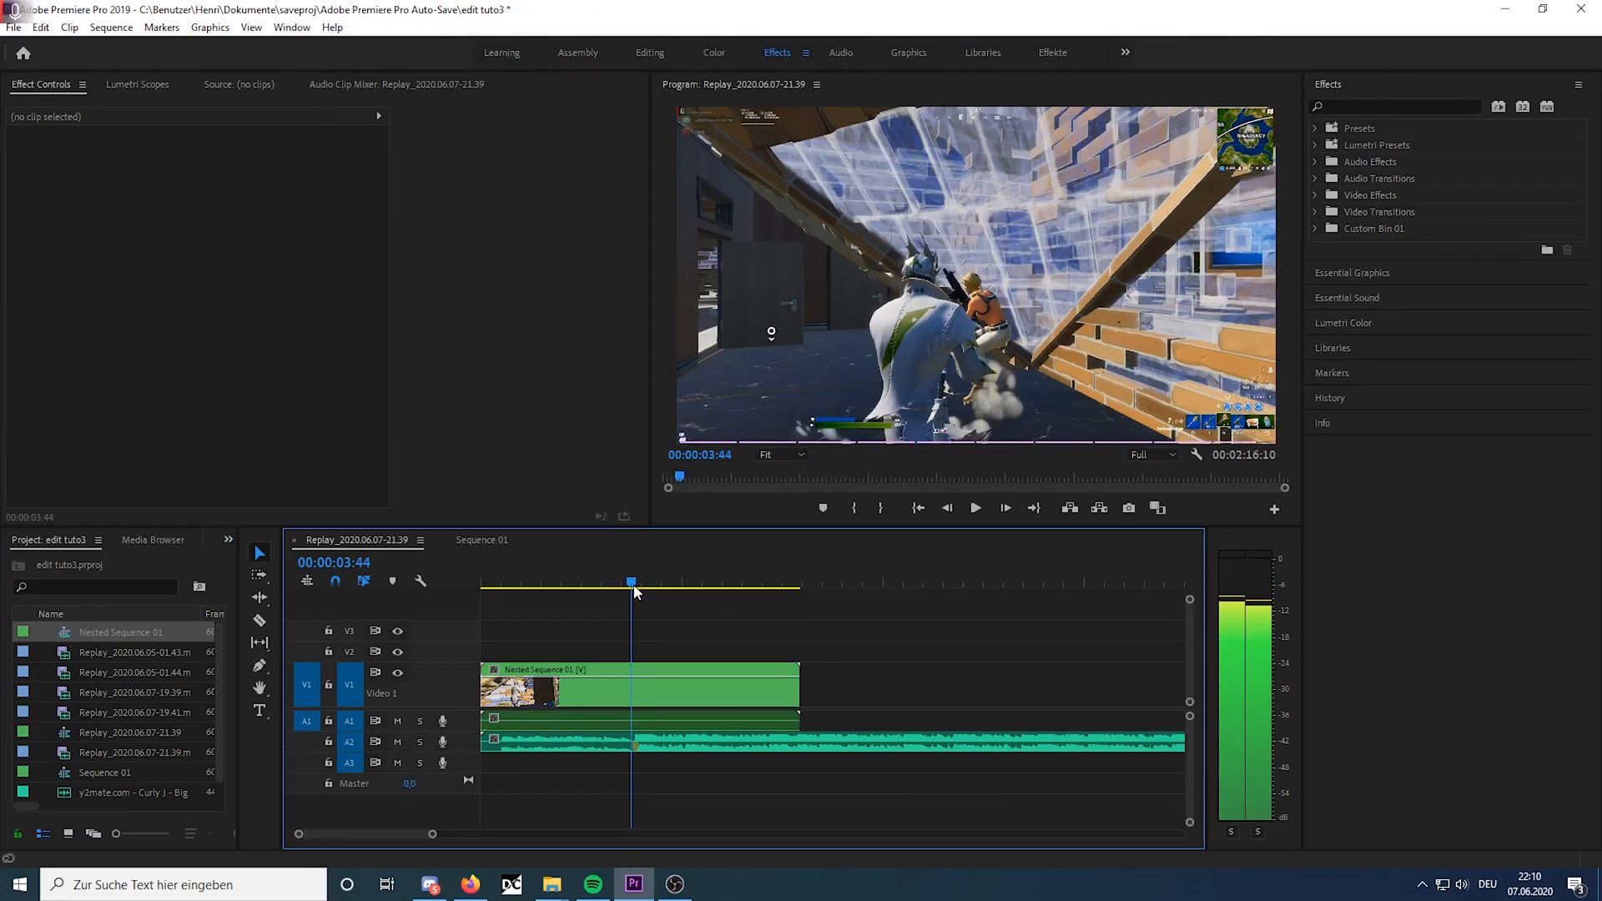
key("Right")
key("Right")
key("Right")
key("Right")
key("Right")
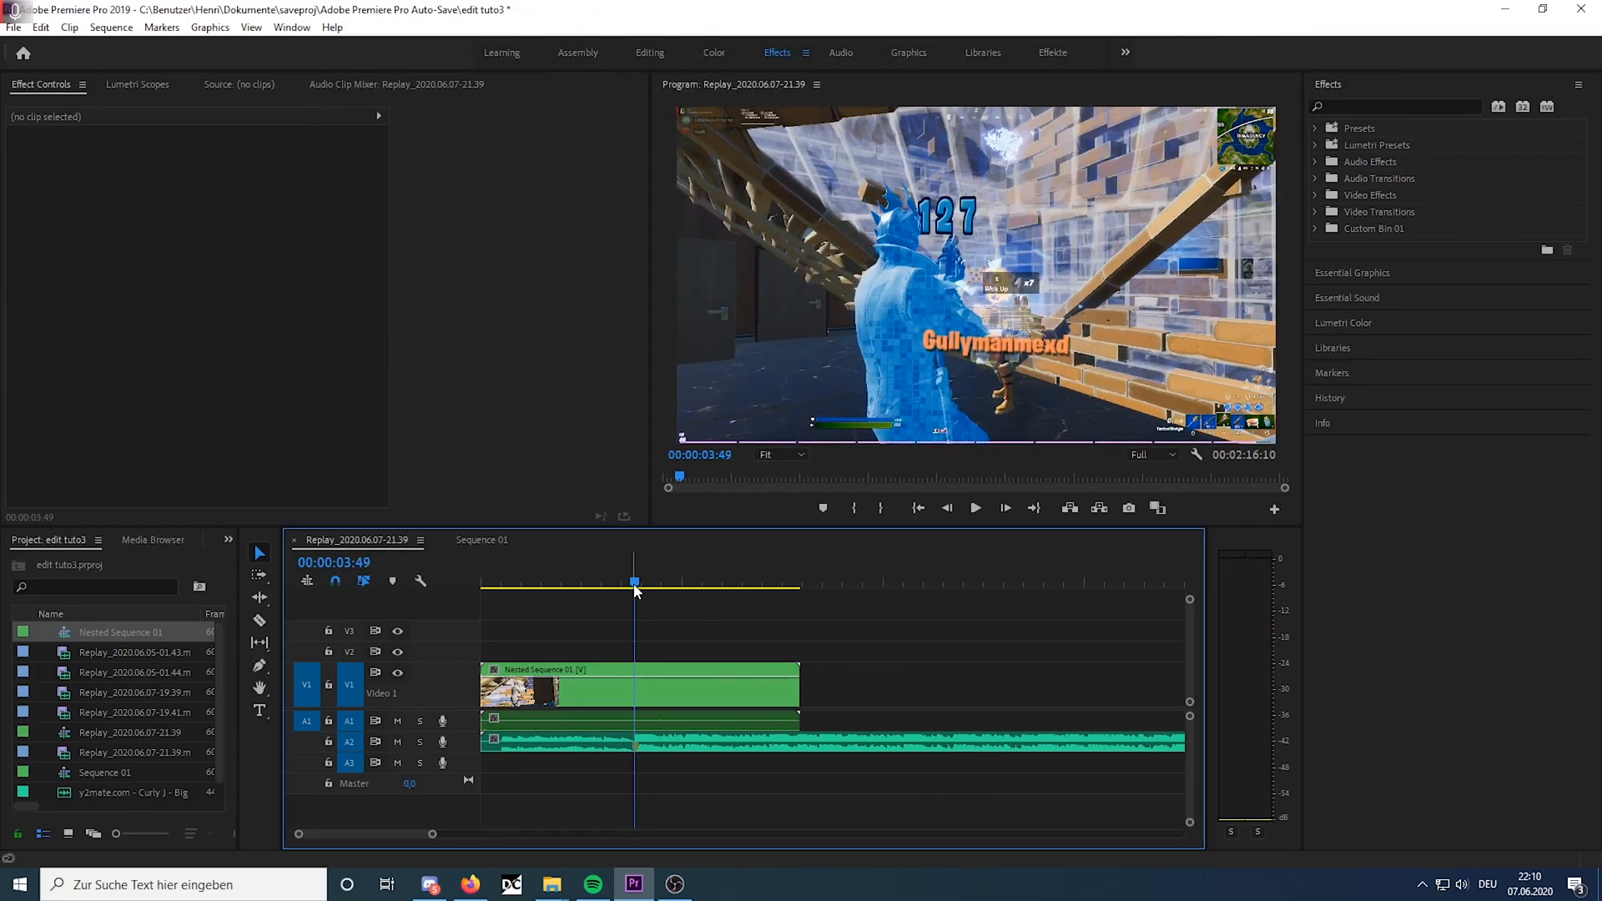
Apply the Sapphire S_Shake video effect to the nested sequence on V1.
left_click(663, 707)
left_click(901, 696)
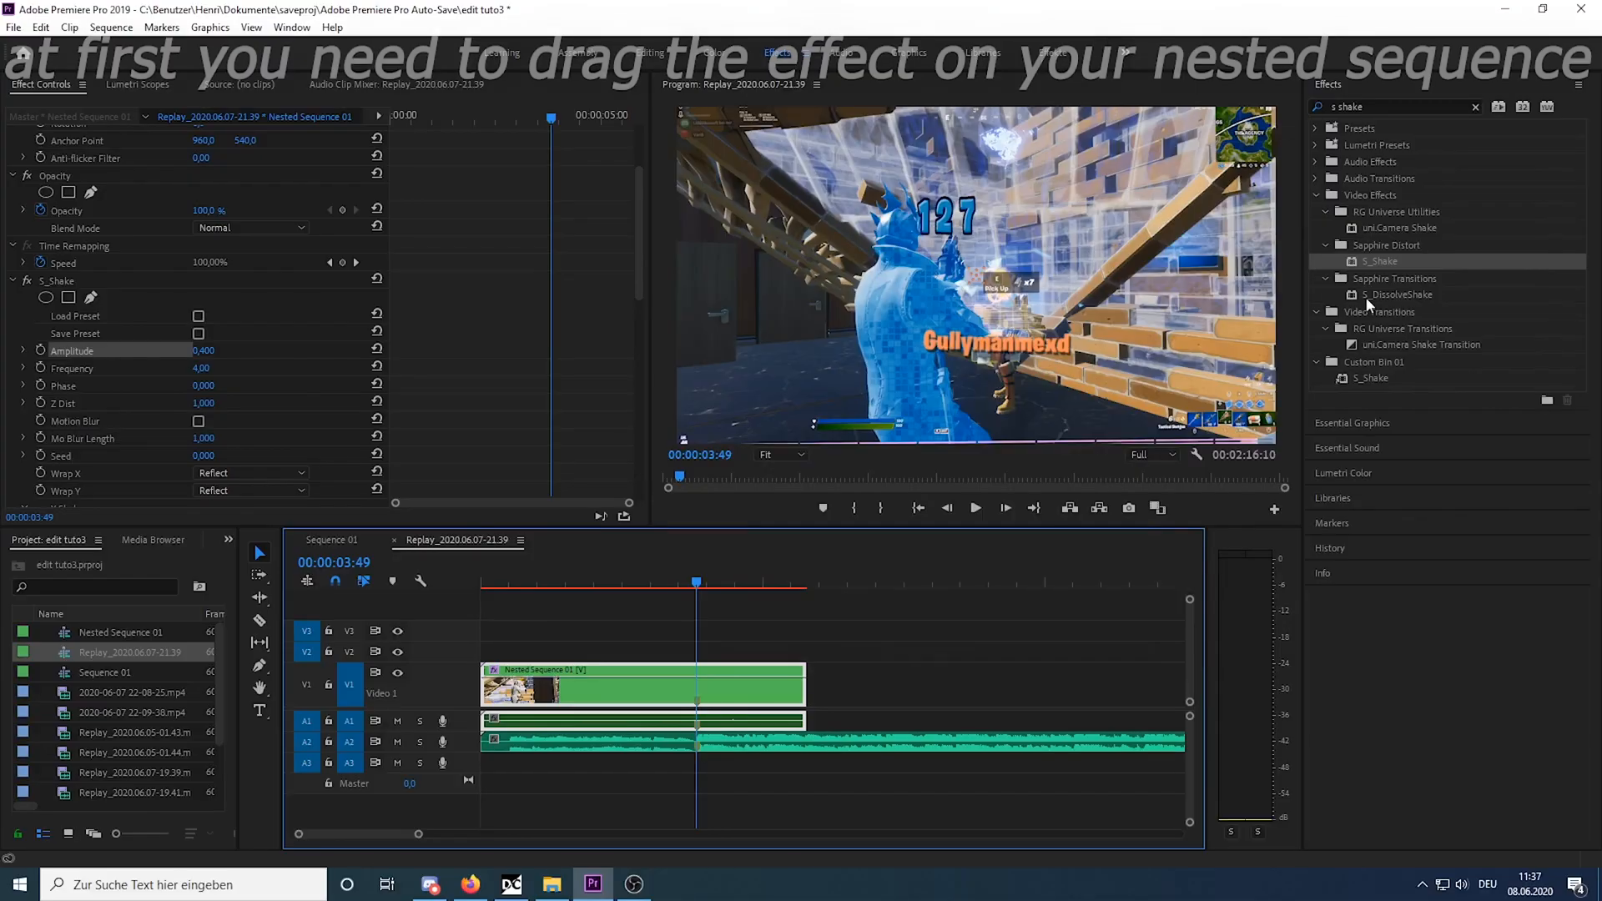
left_click(1393, 100)
left_click_drag(1384, 256, 857, 612)
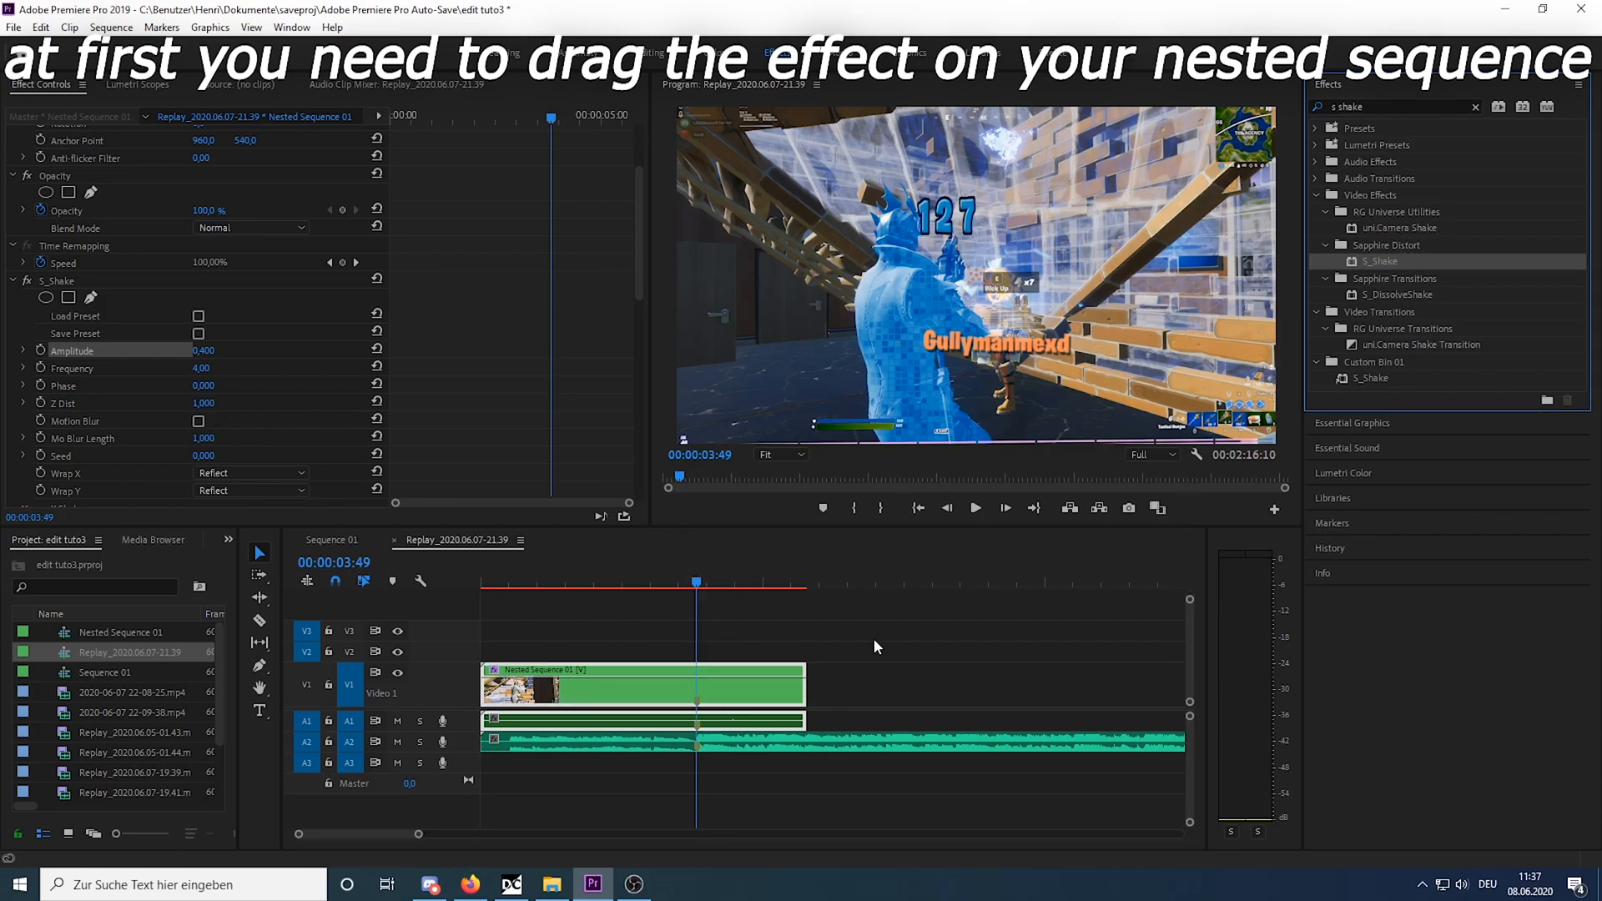
Review the S_Shake settings of the nested sequence, from Amplitude and Frequency down to the Tilt Shake values.
left_click_drag(417, 833, 387, 834)
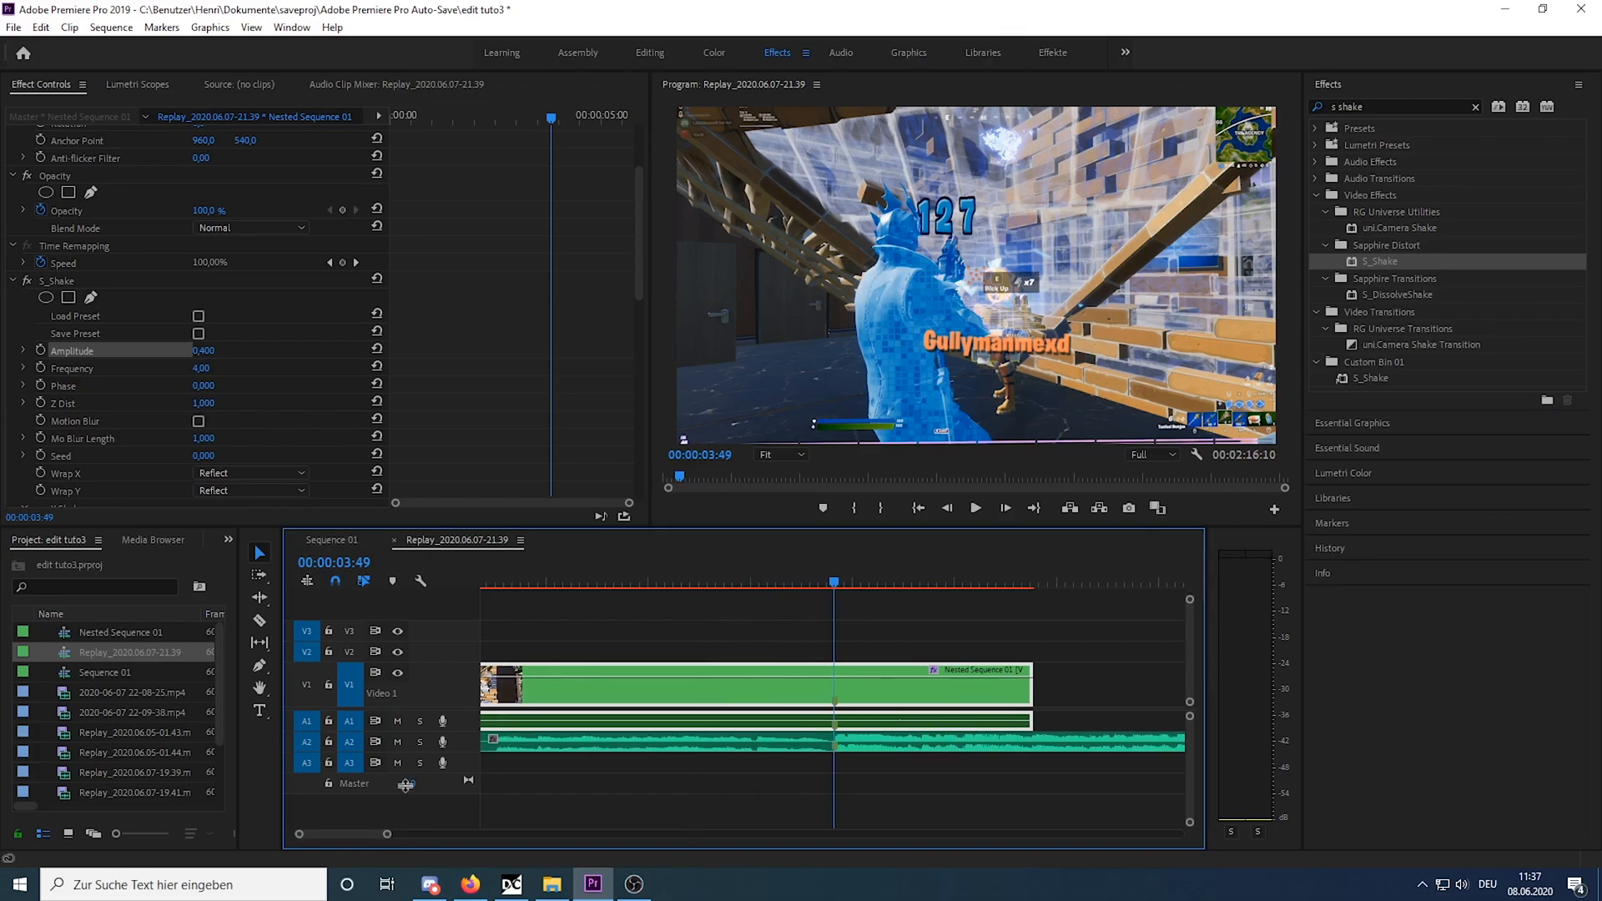
scroll(479, 337, "down", 1)
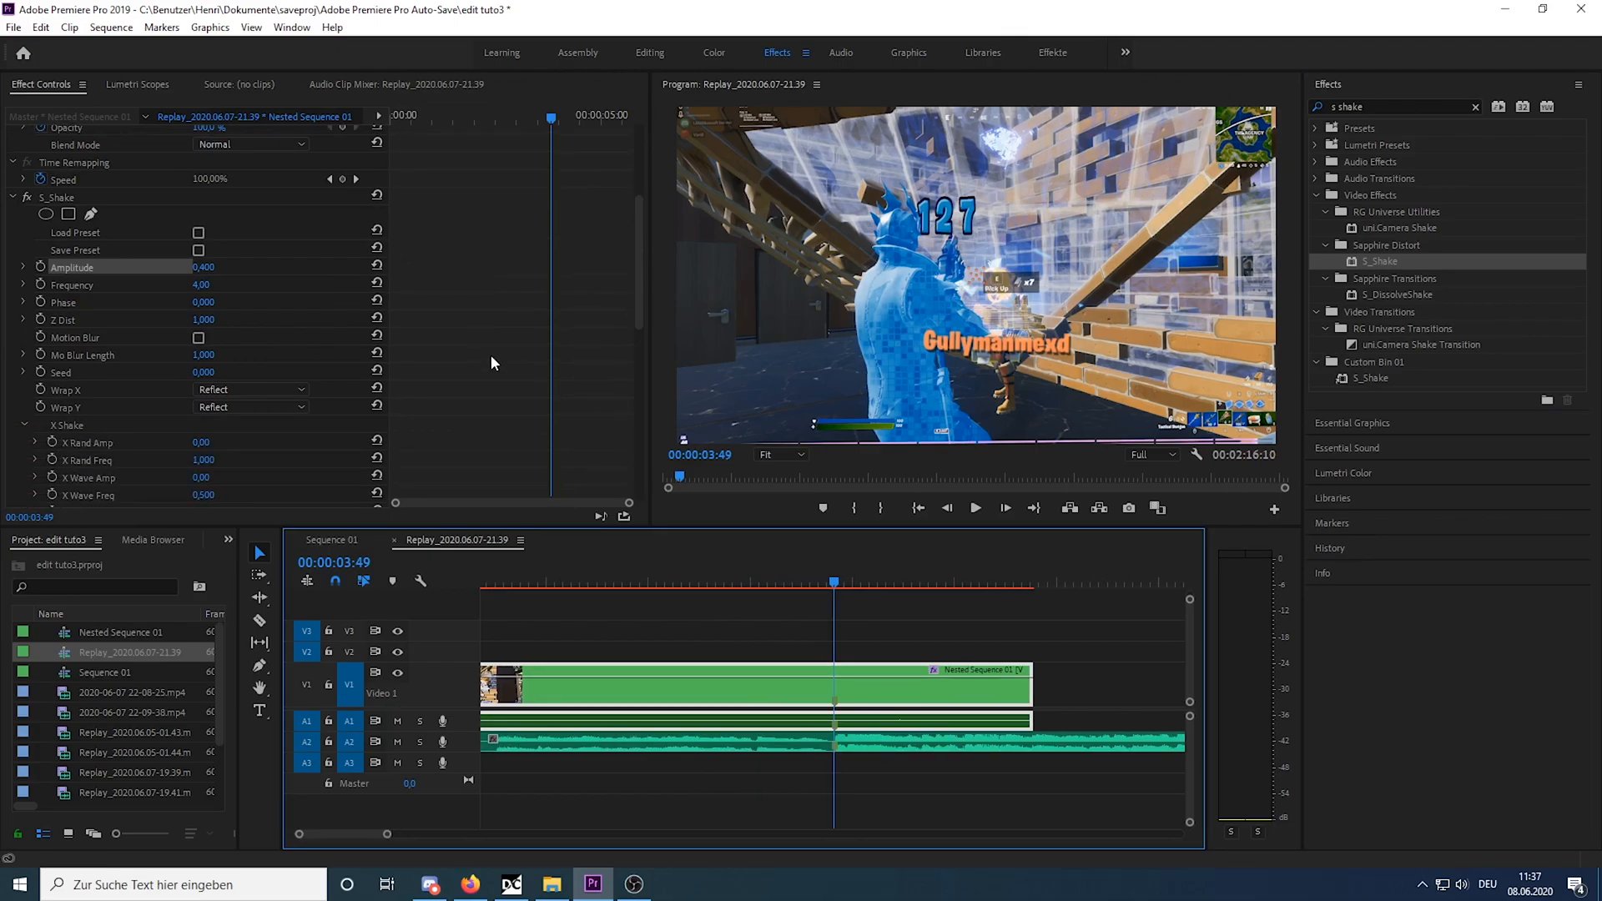
scroll(74, 352, "down", 2)
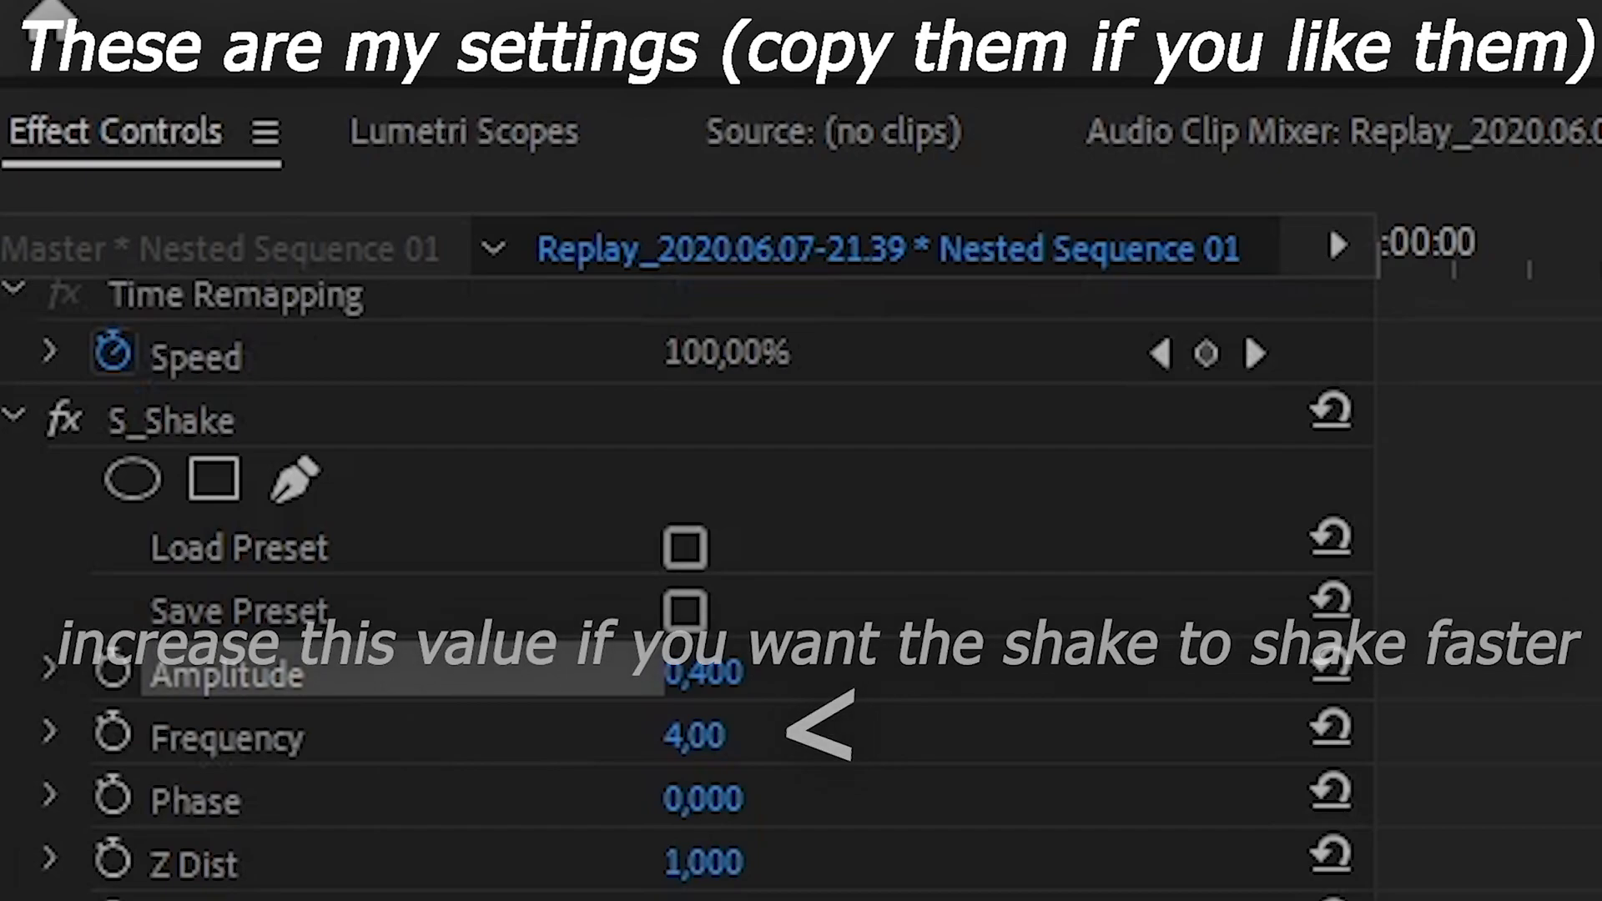
scroll(73, 354, "down", 3)
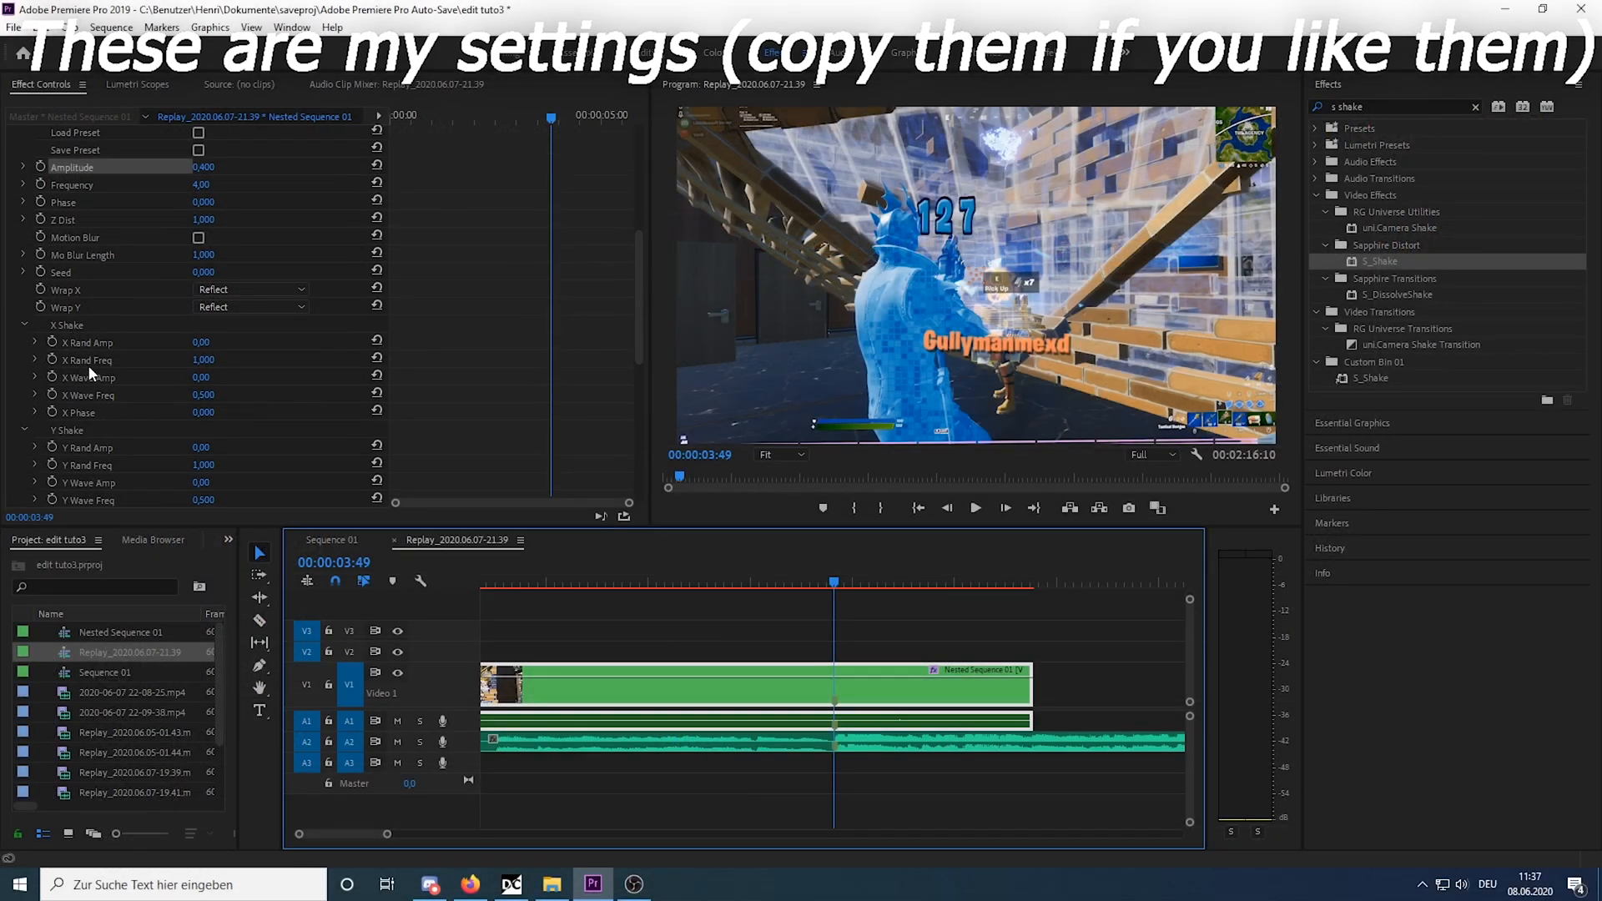
scroll(89, 372, "down", 2)
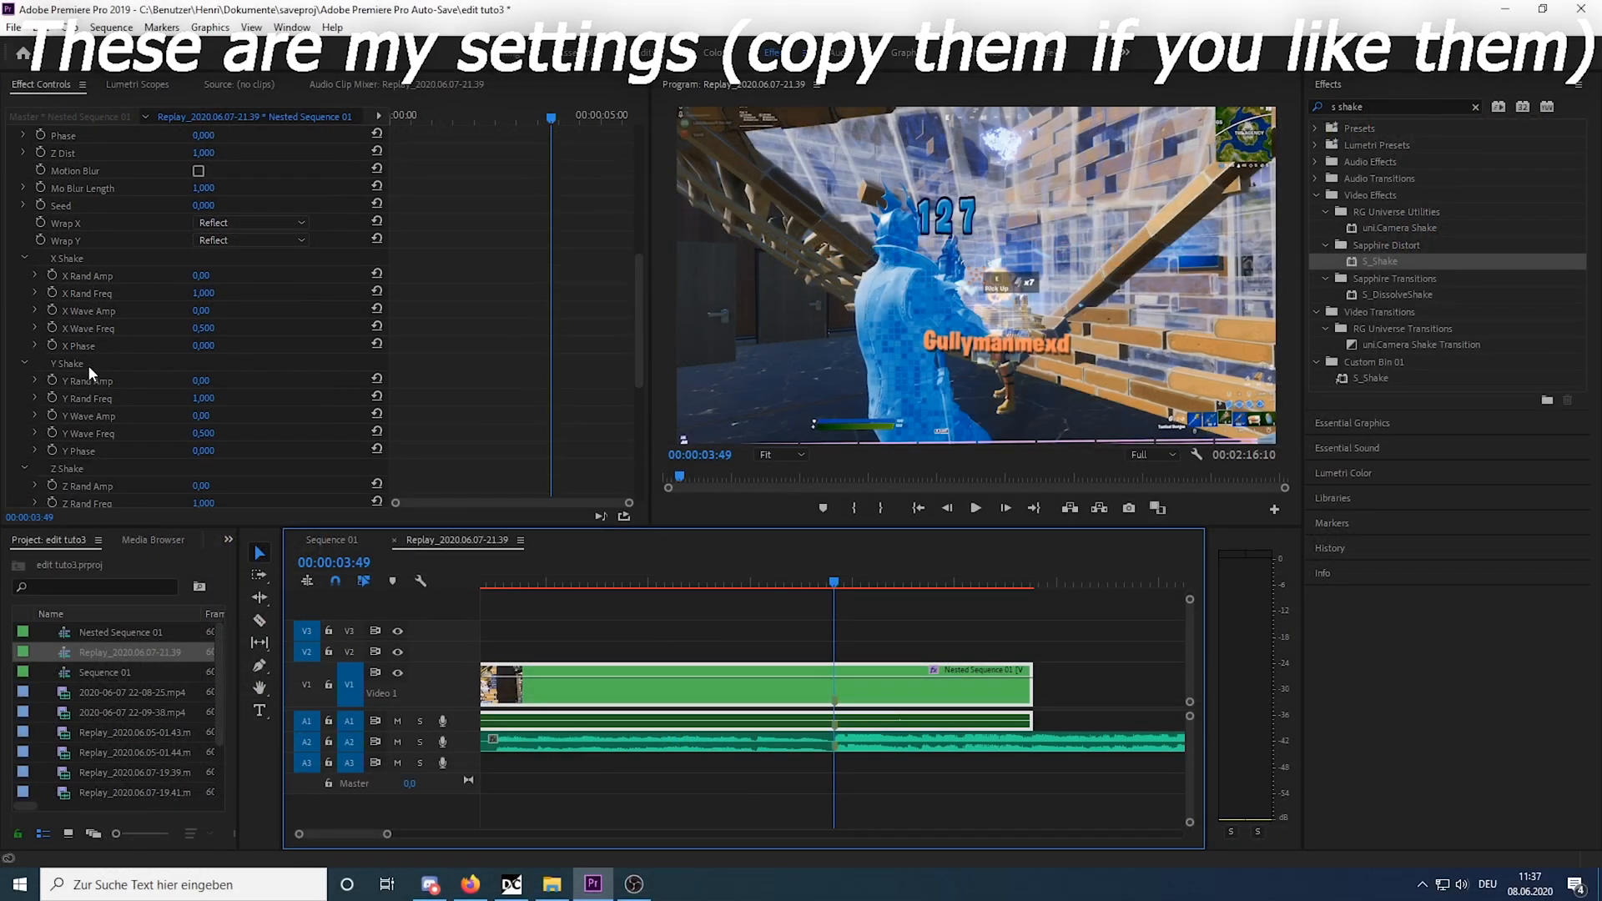
scroll(178, 305, "down", 8)
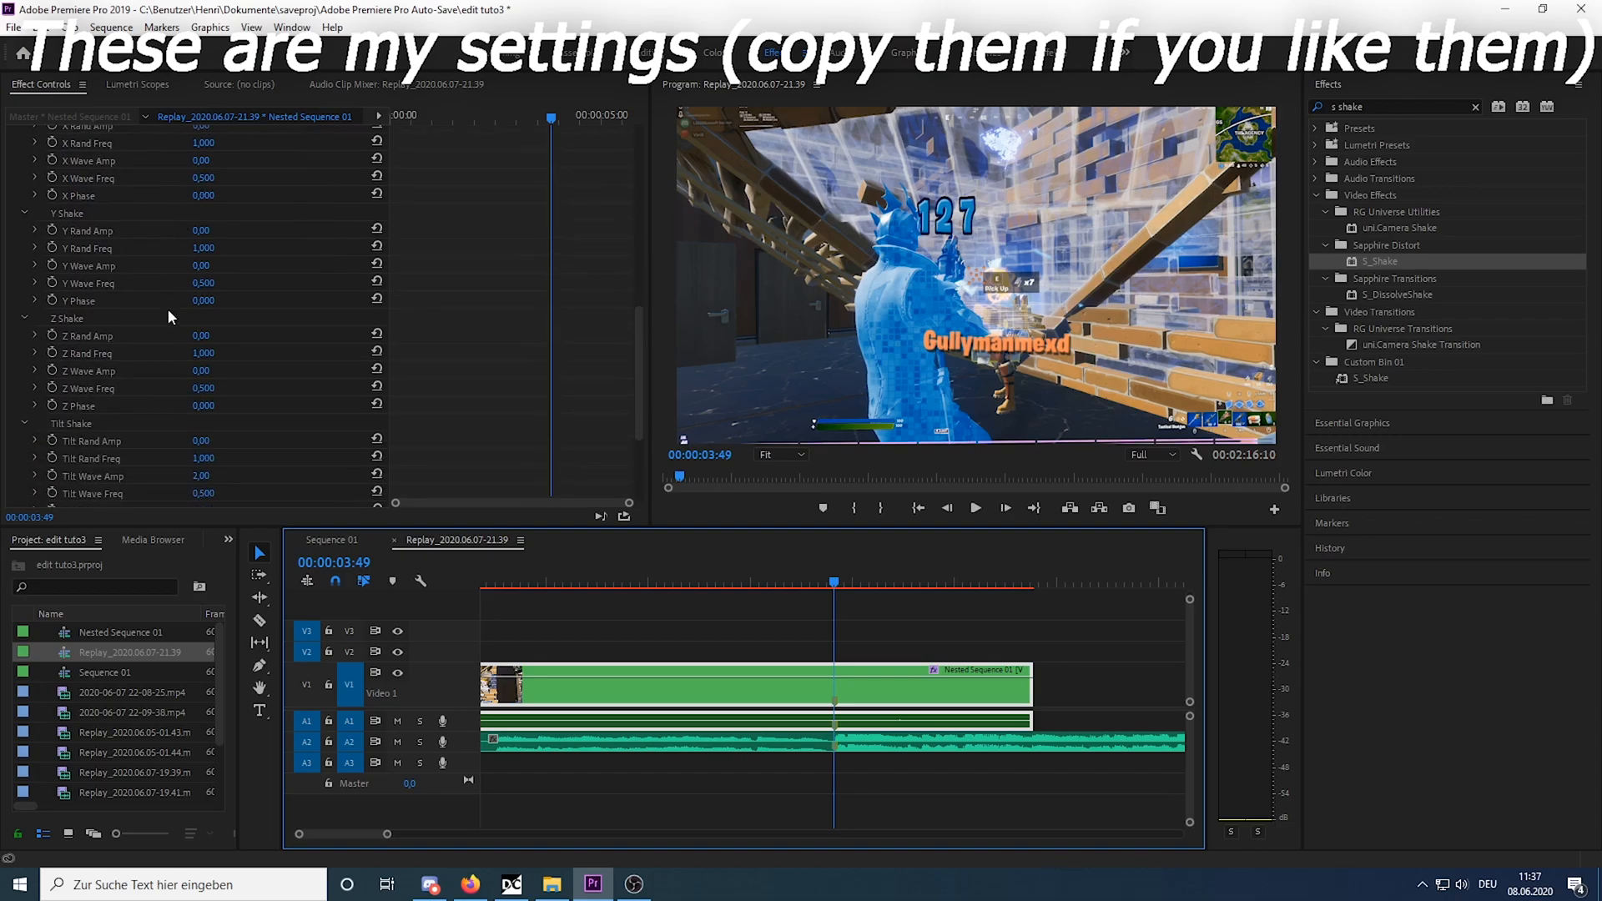
Keyframe the S_Shake Amplitude of 0.4 at 00:00:03:49 and set it to 0 one frame earlier.
scroll(240, 360, "up", 10)
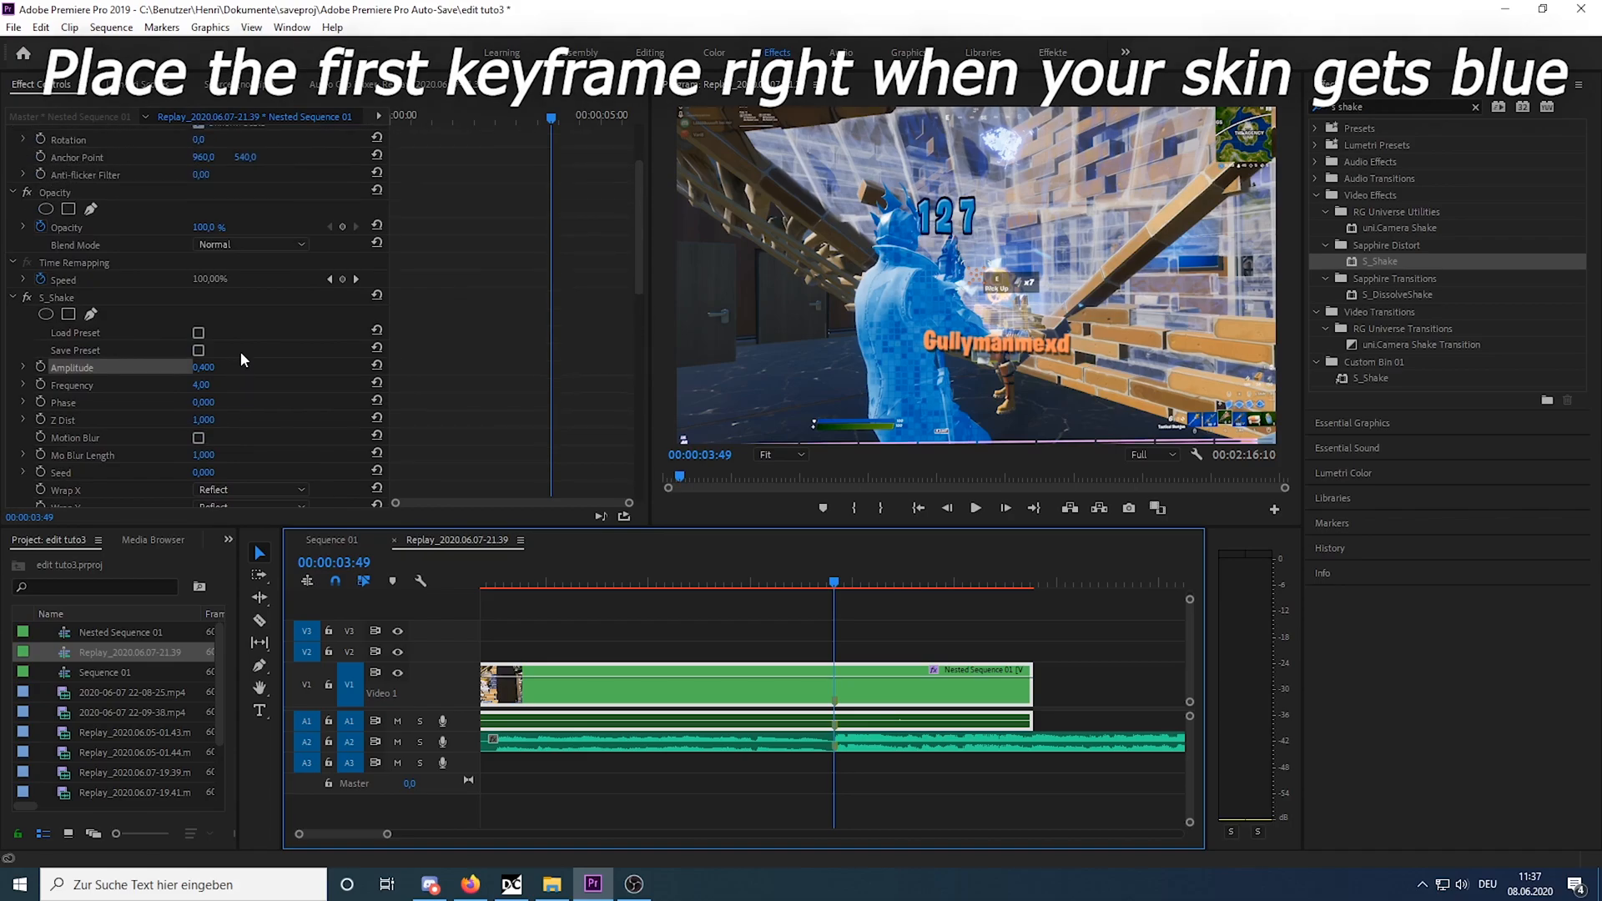
left_click(40, 367)
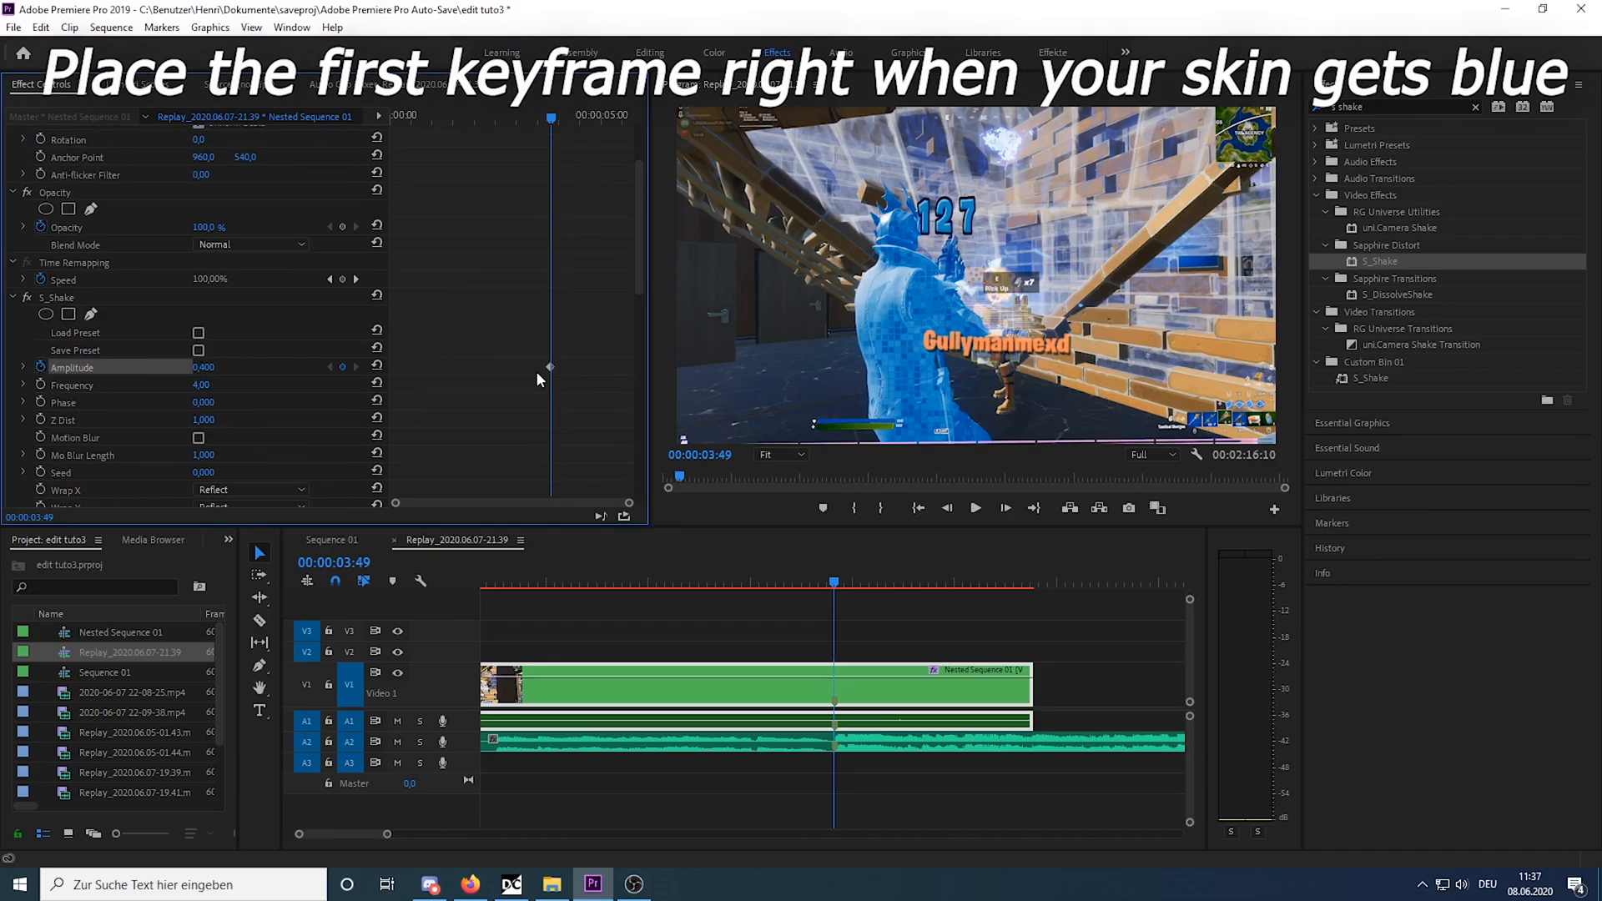
key("Left")
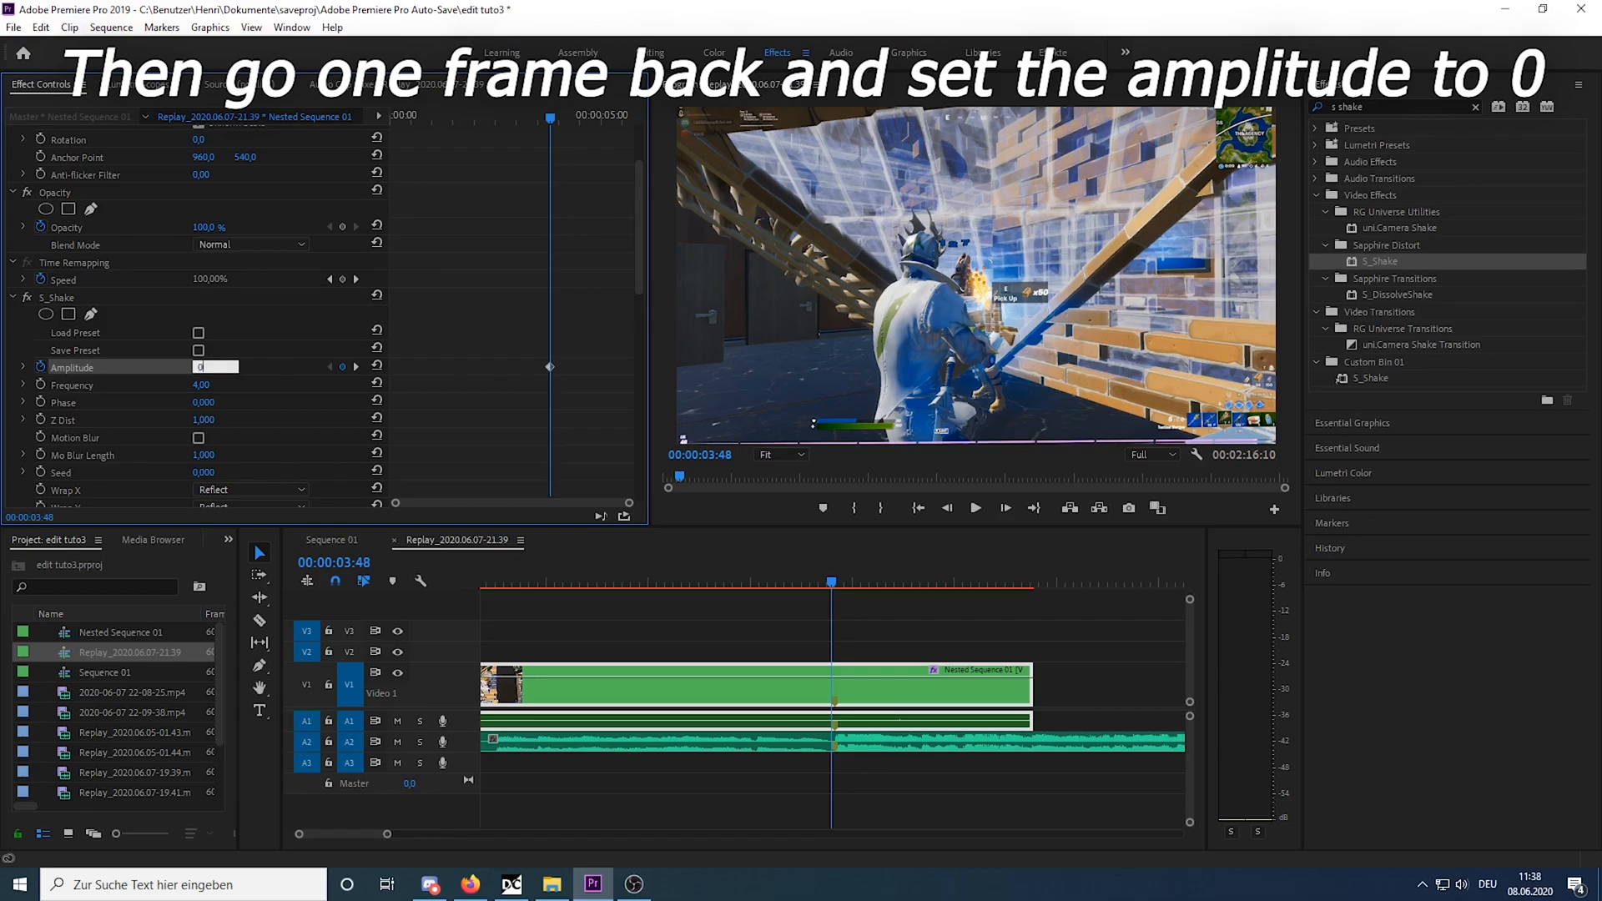
type("0")
key("Return")
Add an S_Shake Amplitude keyframe of 0 near the clip's end at 00:00:05:36 and render the preview.
left_click_drag(838, 584, 1018, 621)
left_click(342, 367)
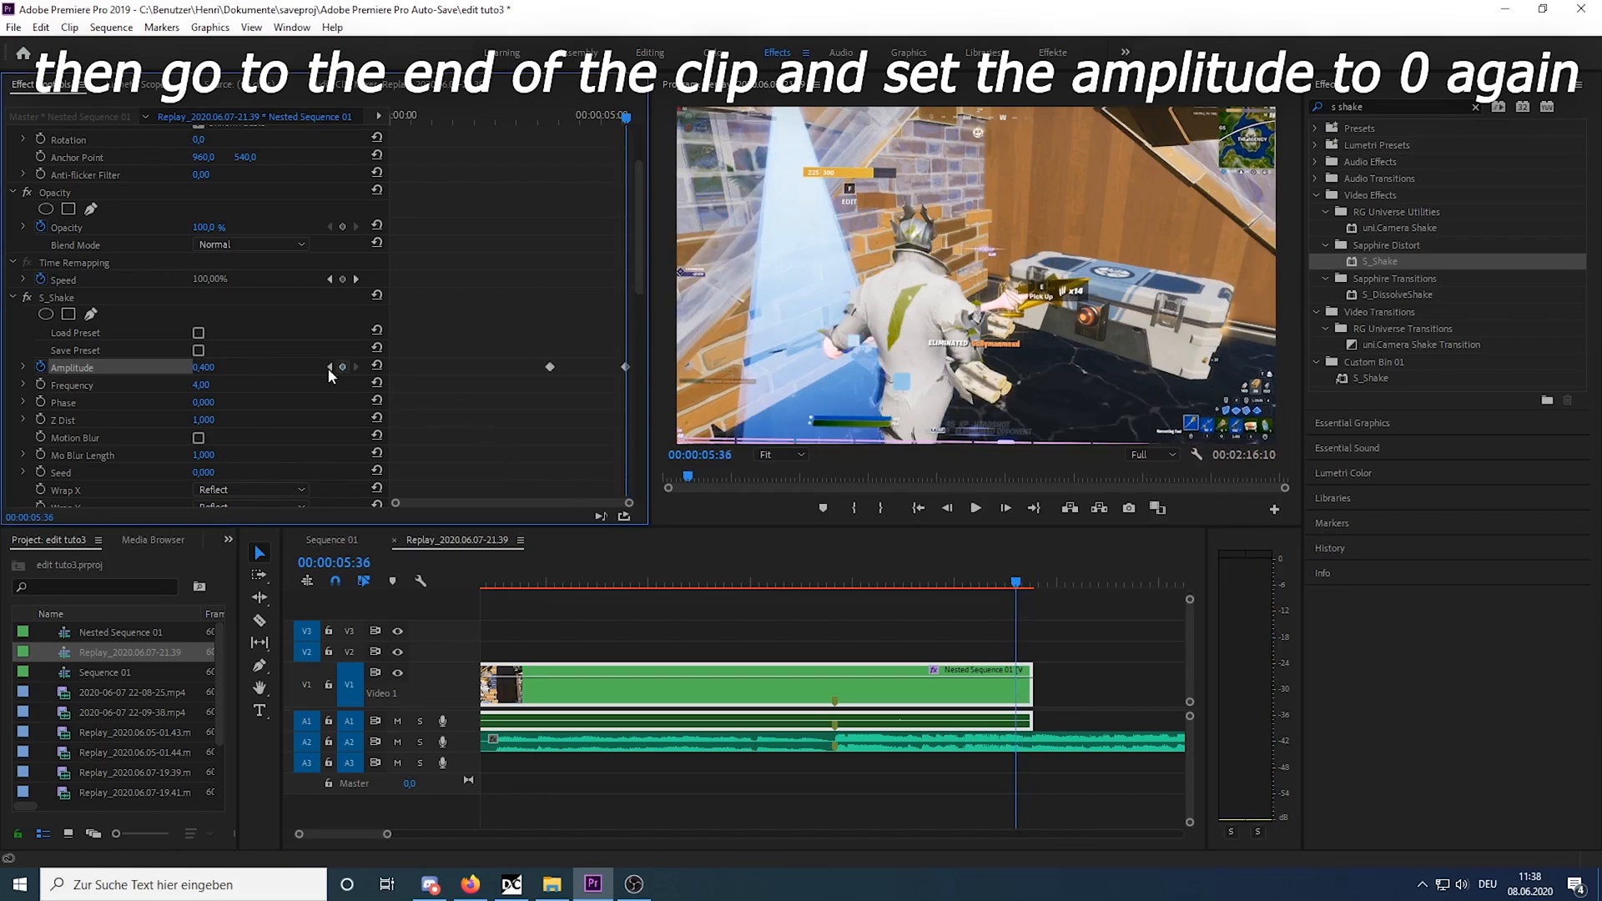
left_click(215, 364)
key("Return")
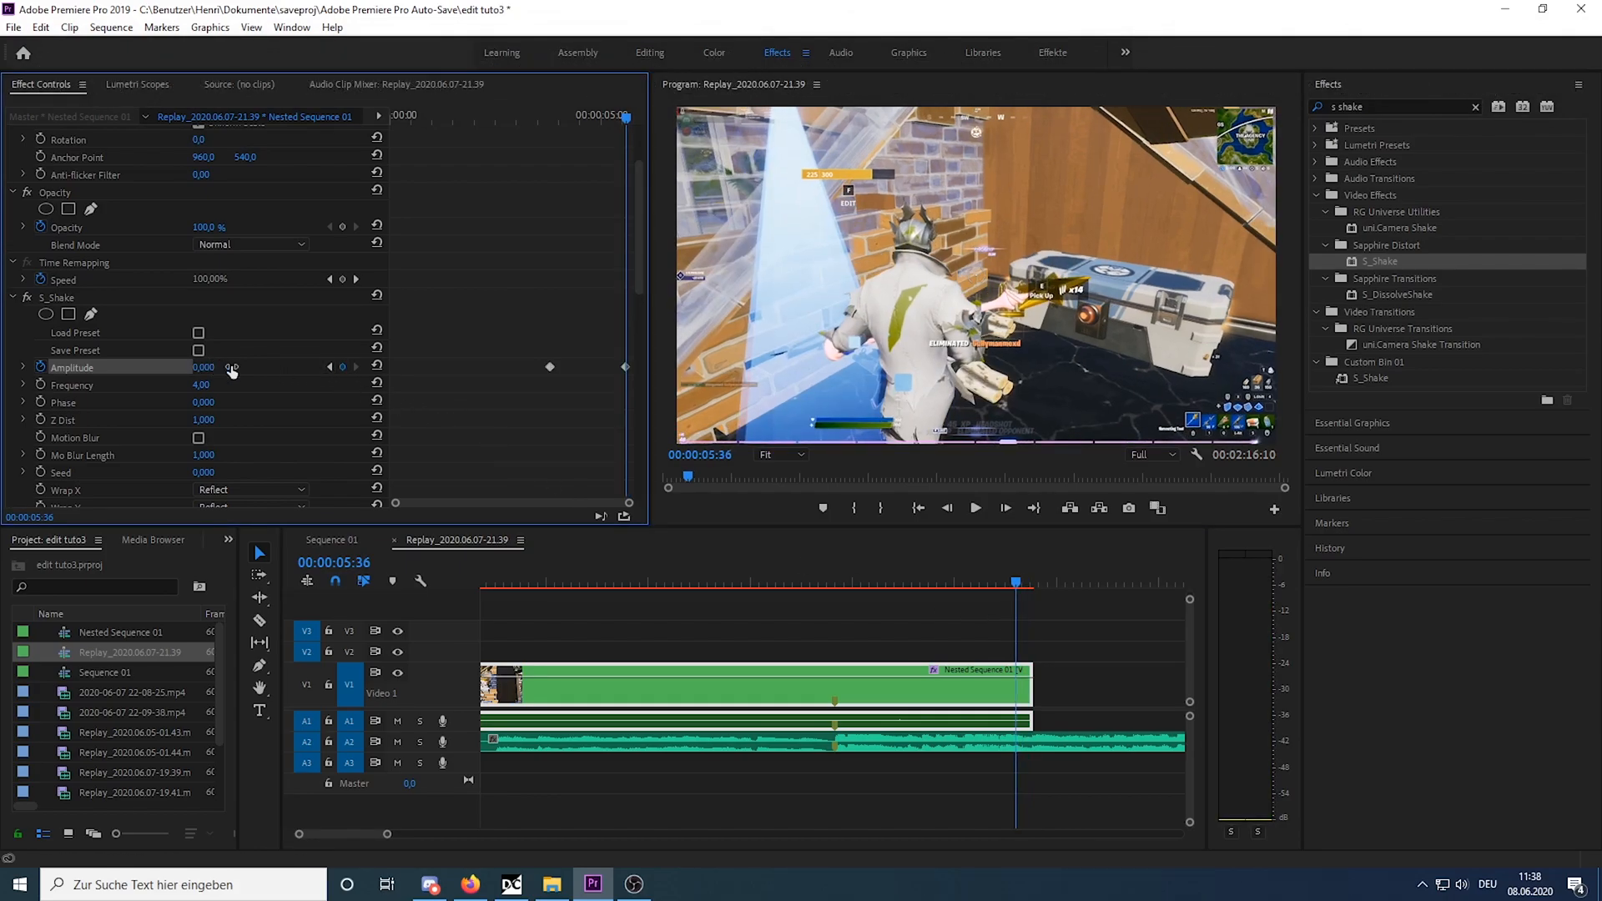
key("Return")
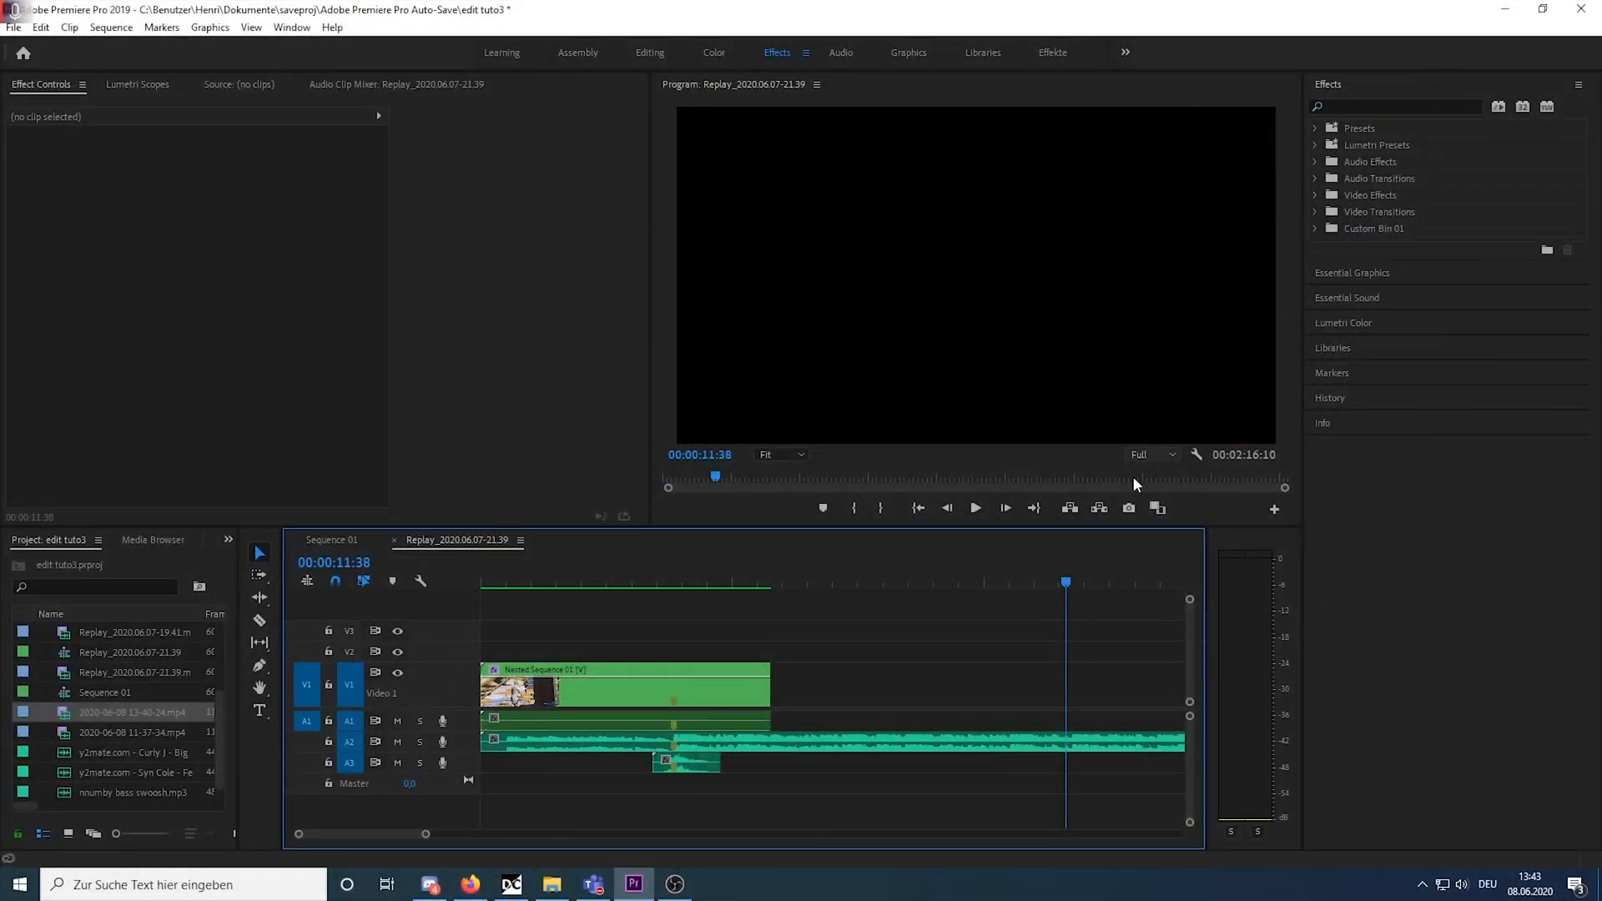
Apply the Sapphire S_Blur effect to the nested sequence and set its Blur Amount to 0.
left_click_drag(1009, 589, 653, 639)
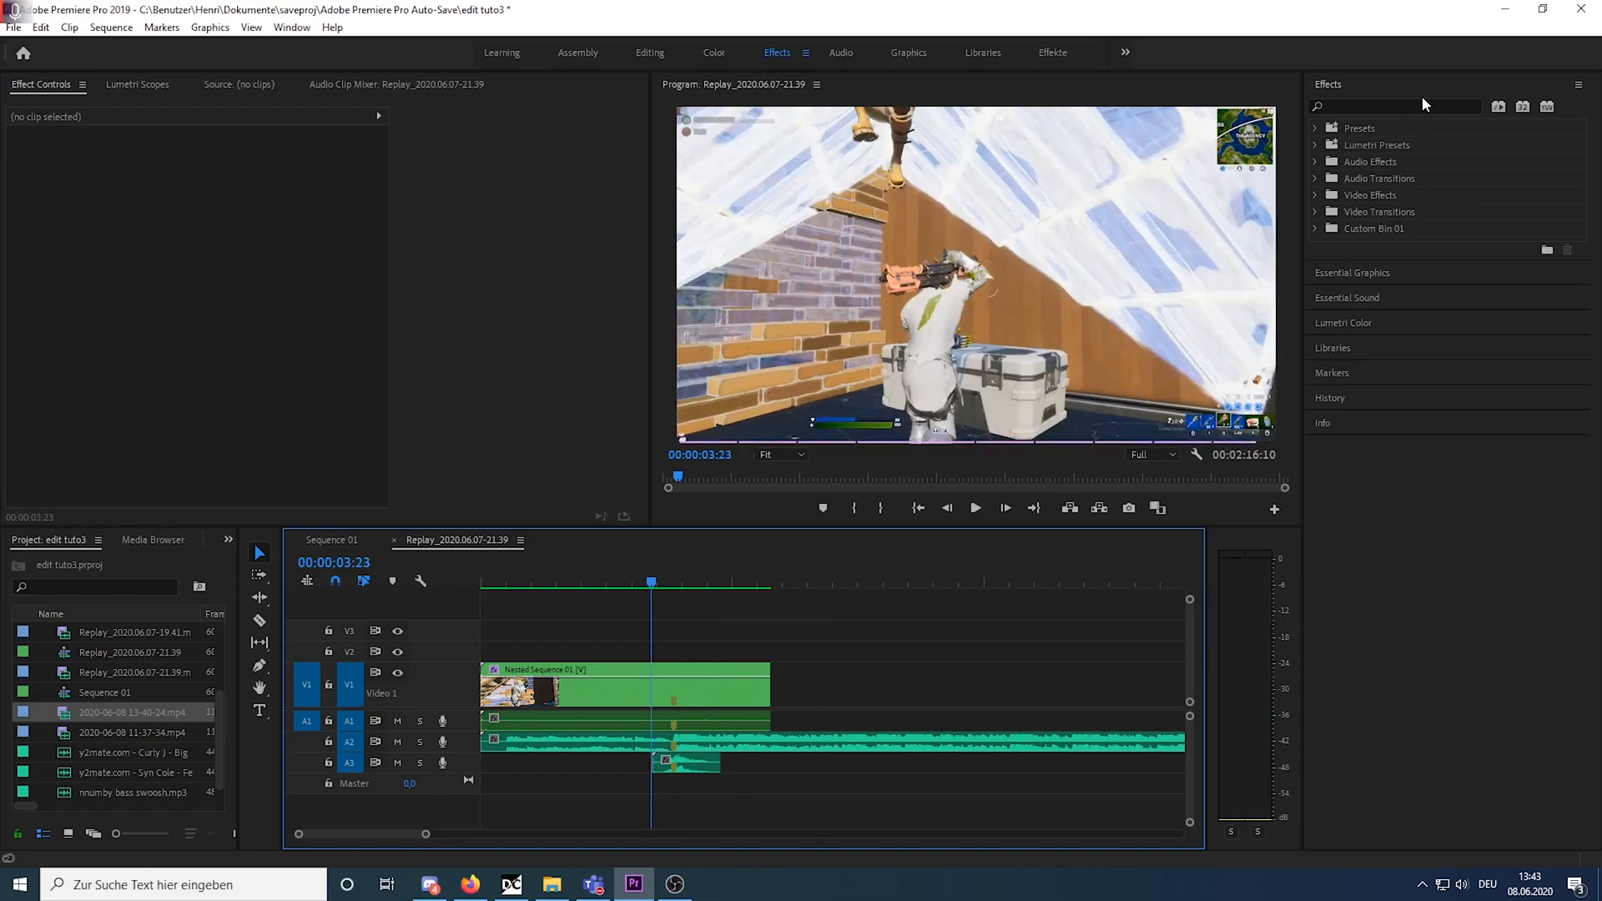
left_click(1405, 107)
type("s blur")
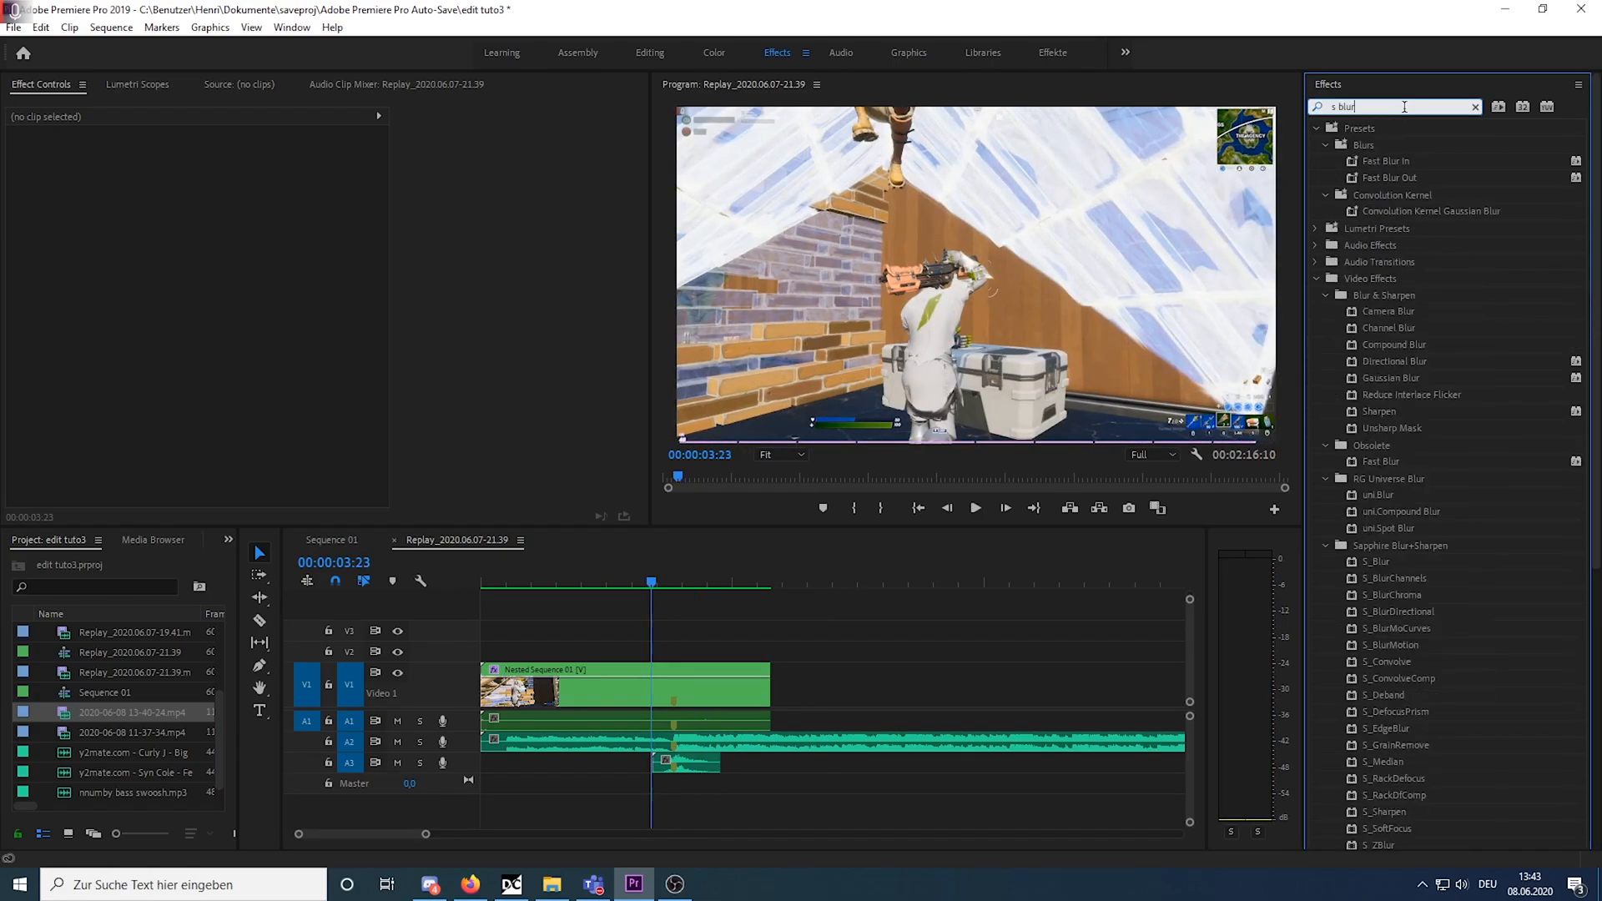
left_click_drag(1368, 563, 634, 688)
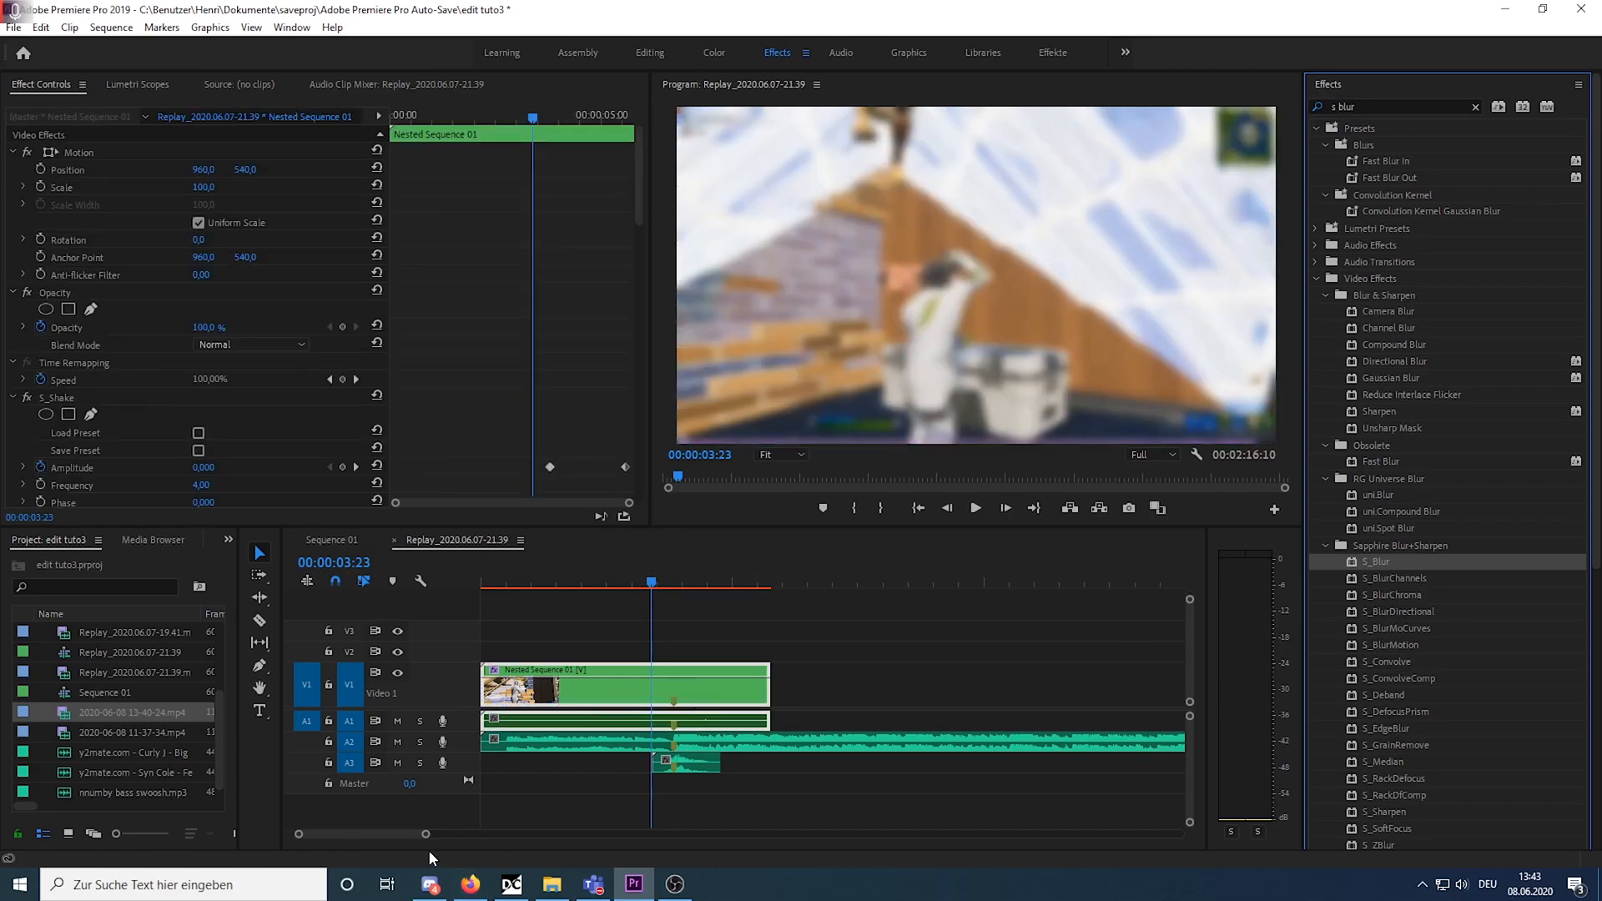
scroll(373, 373, "down", 12)
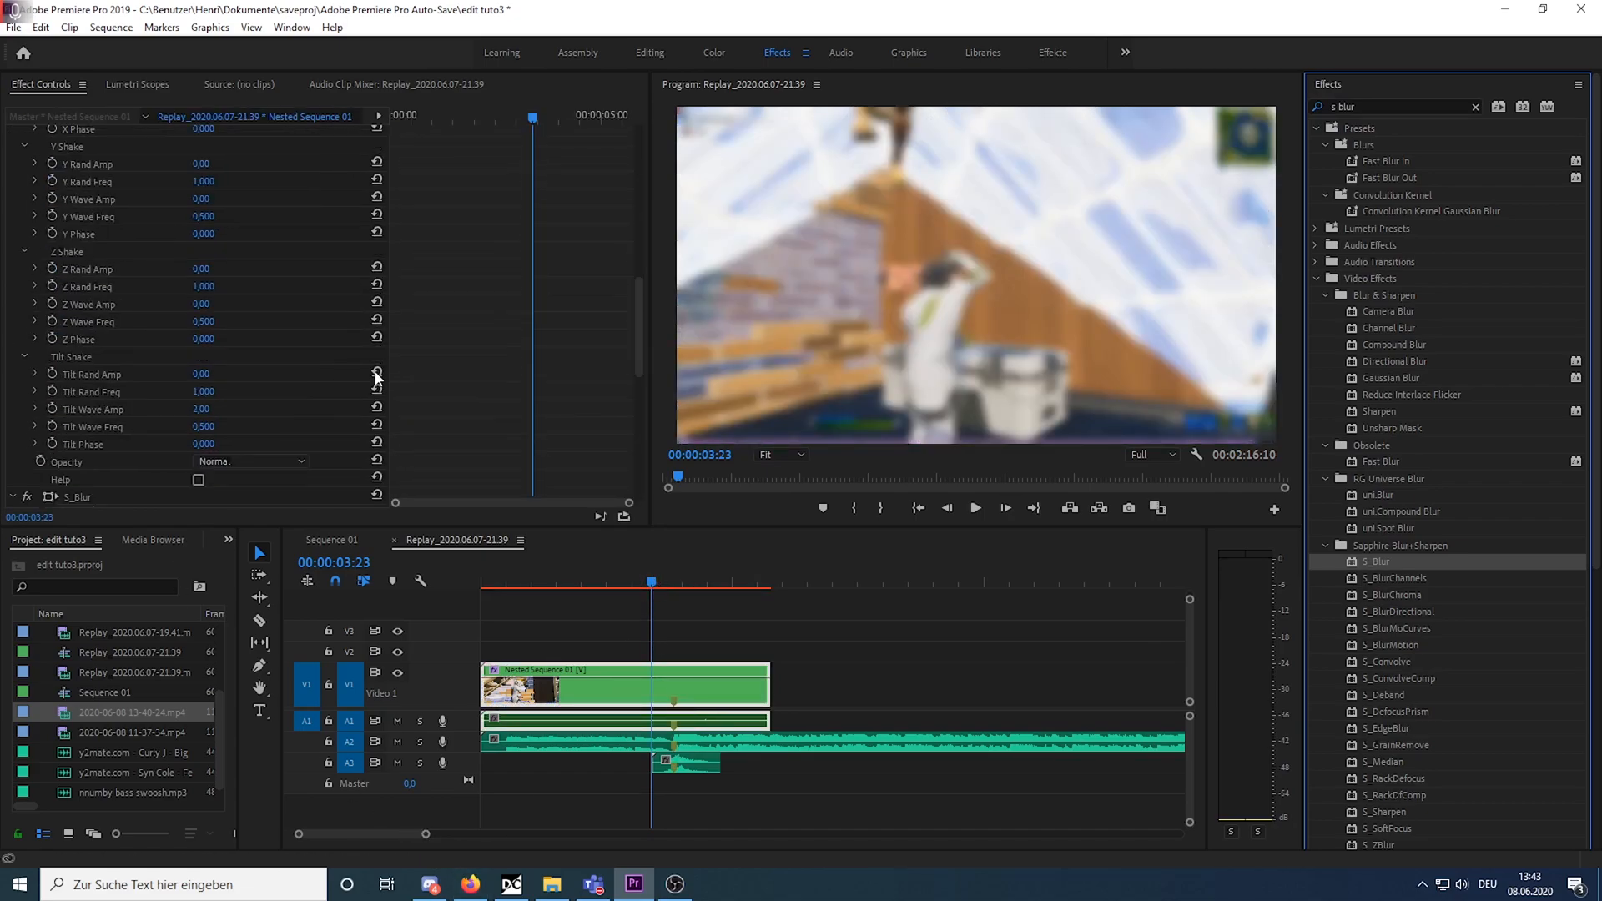
left_click_drag(203, 335, 202, 493)
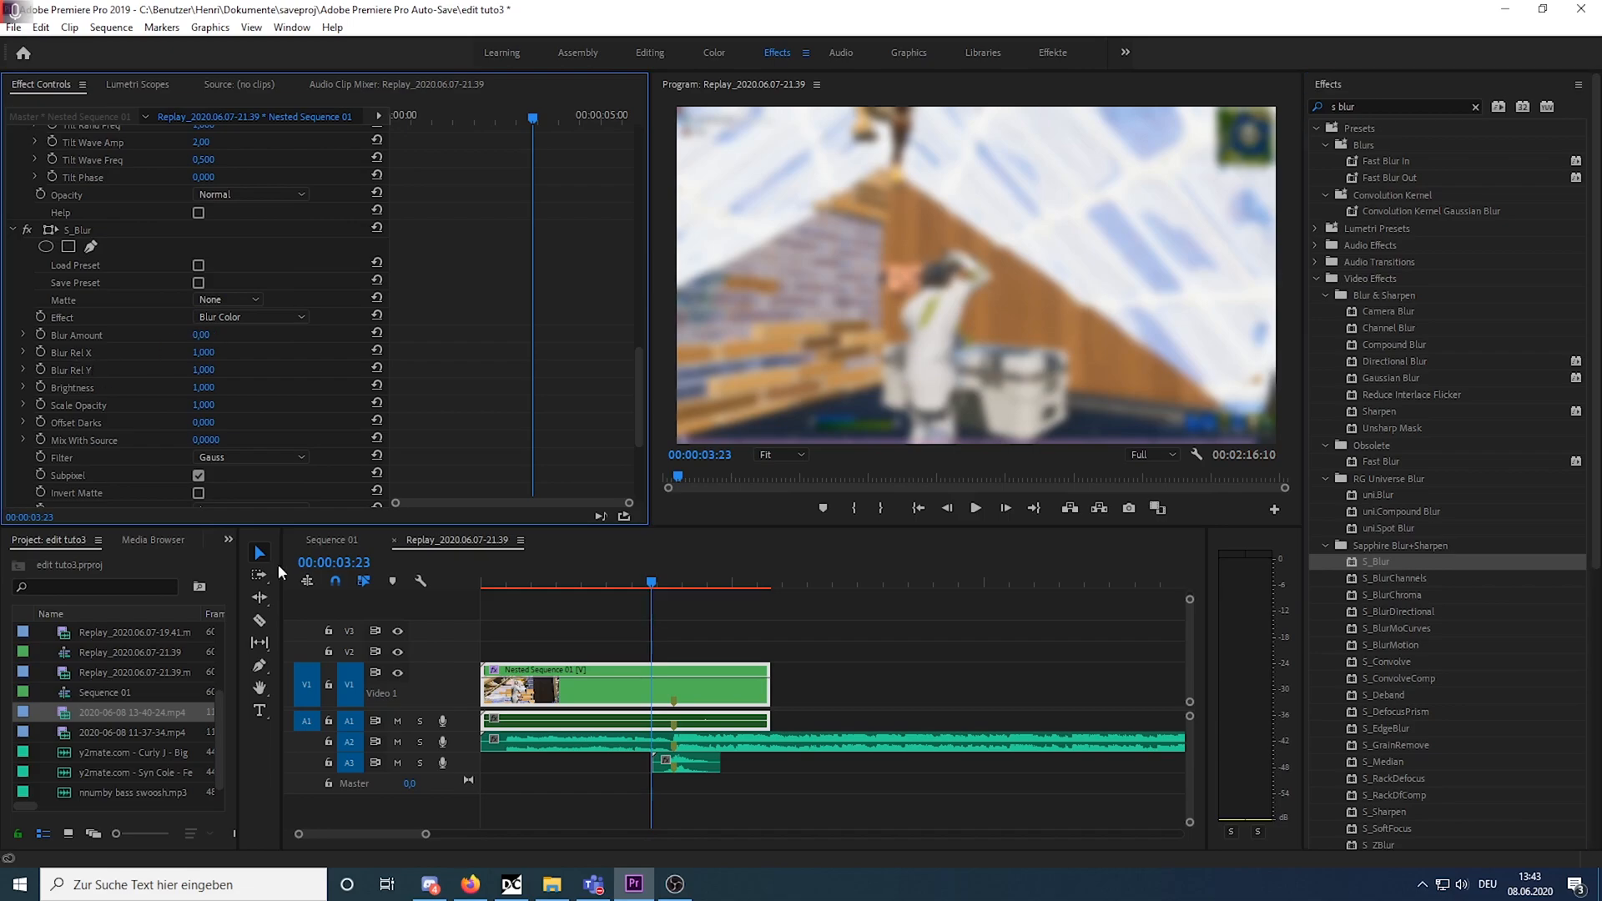
Add an S_Blur Blur Amount keyframe of 15 at 00:00:03:49, where the character turns blue.
left_click_drag(653, 567, 673, 574)
left_click_drag(426, 834, 385, 835)
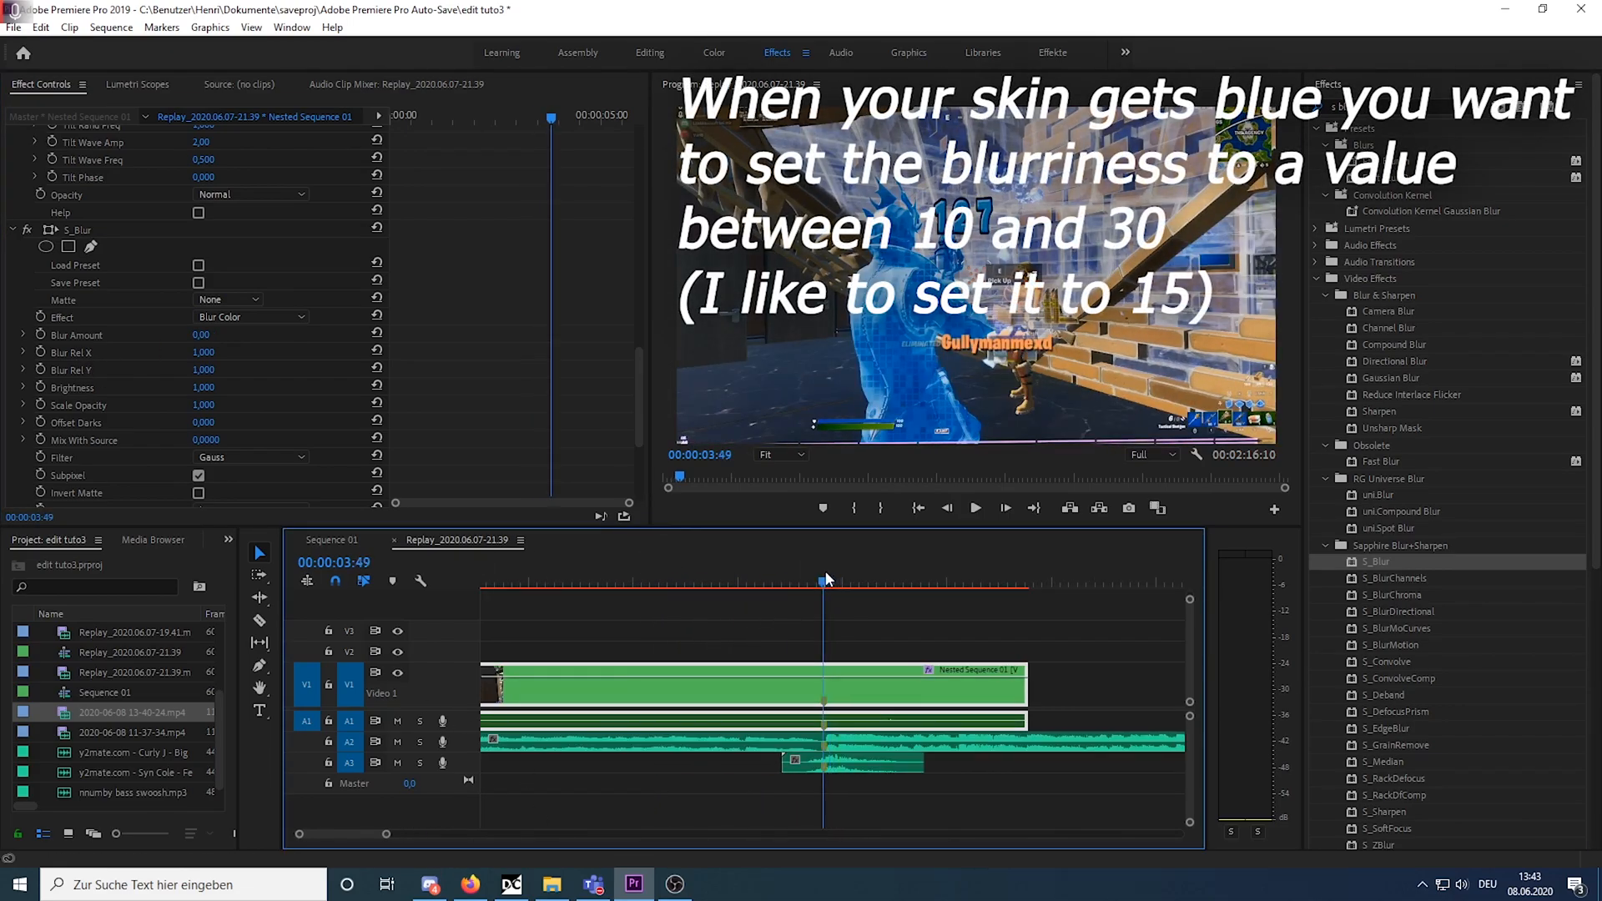
key("Left")
key("Left")
key("Right")
key("Right")
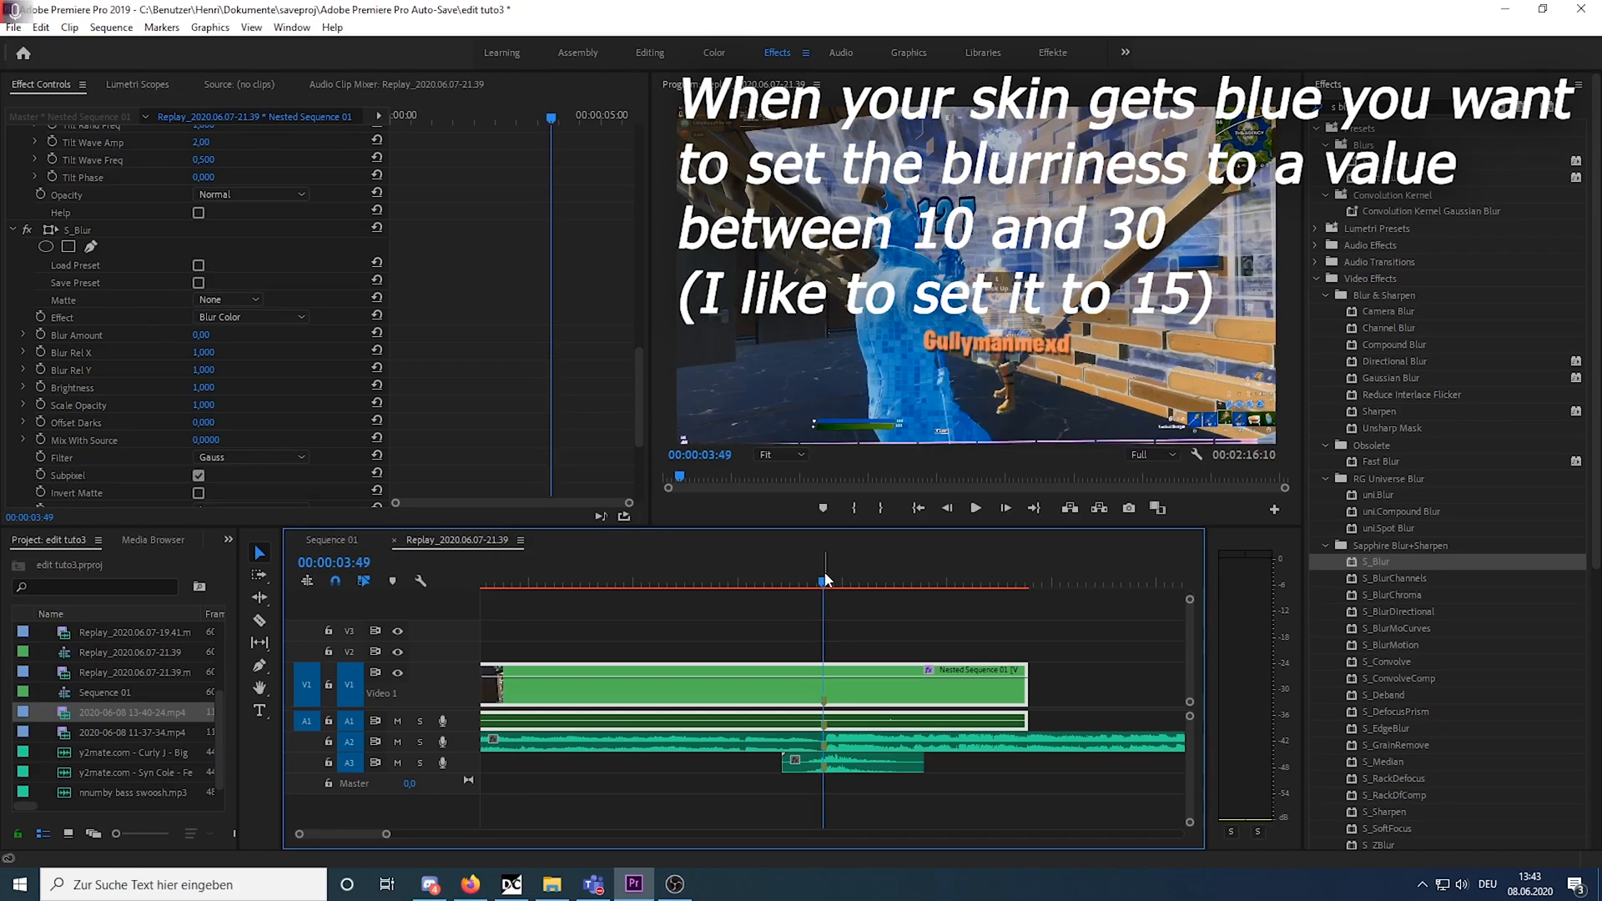
left_click(42, 333)
type("15")
key("Return")
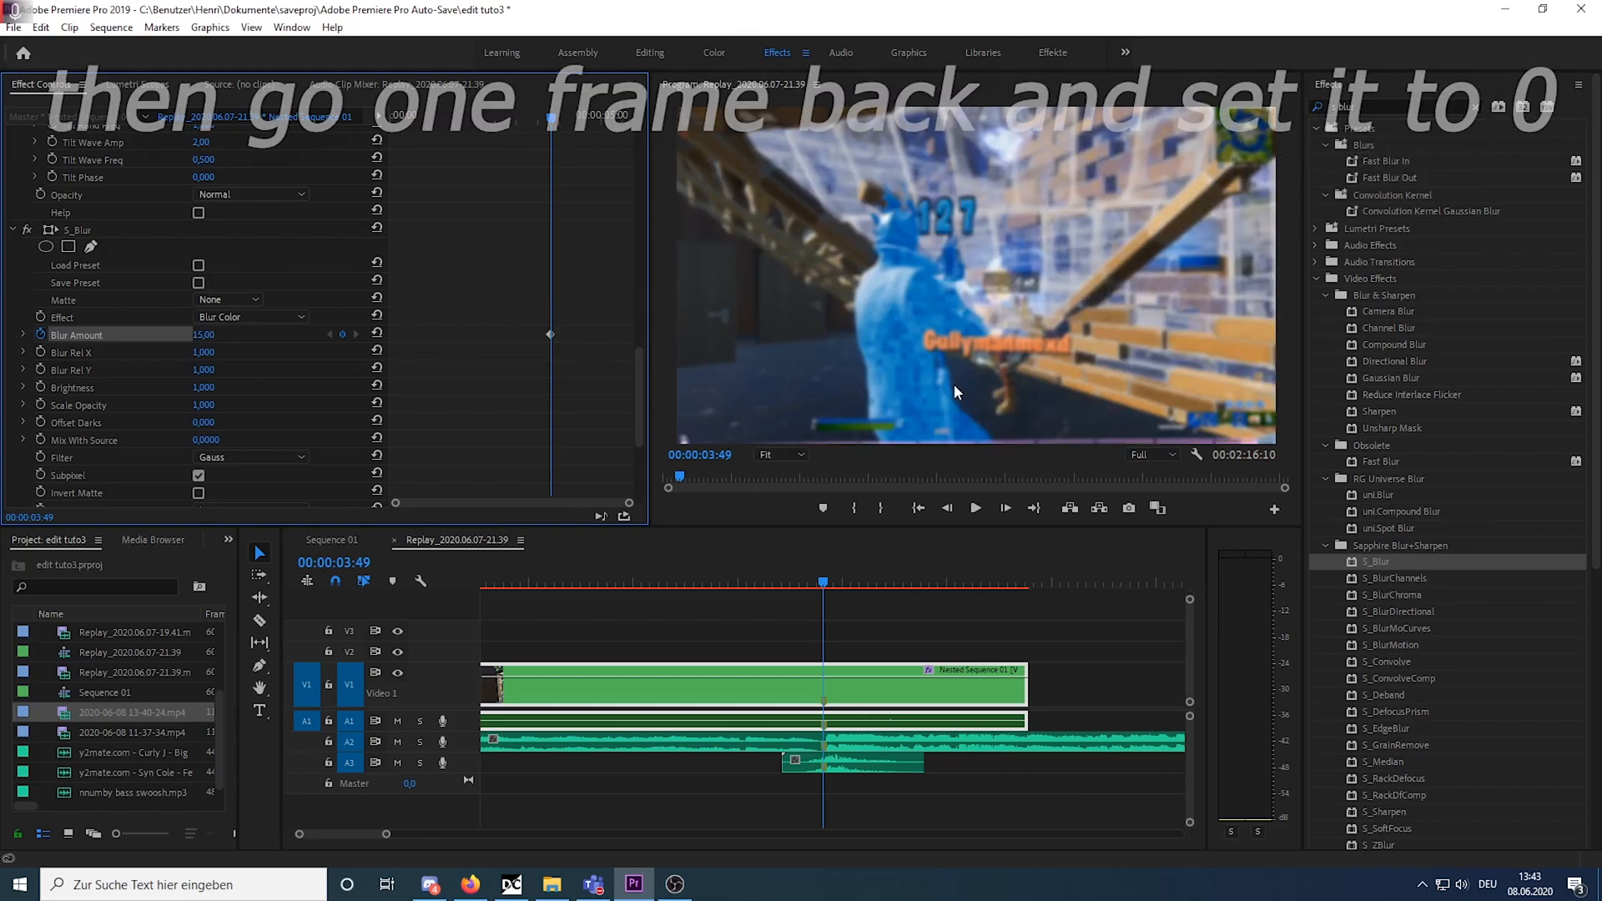
Set the S_Blur Blur Amount to 0 one frame earlier, at 00:00:03:48.
key("Left")
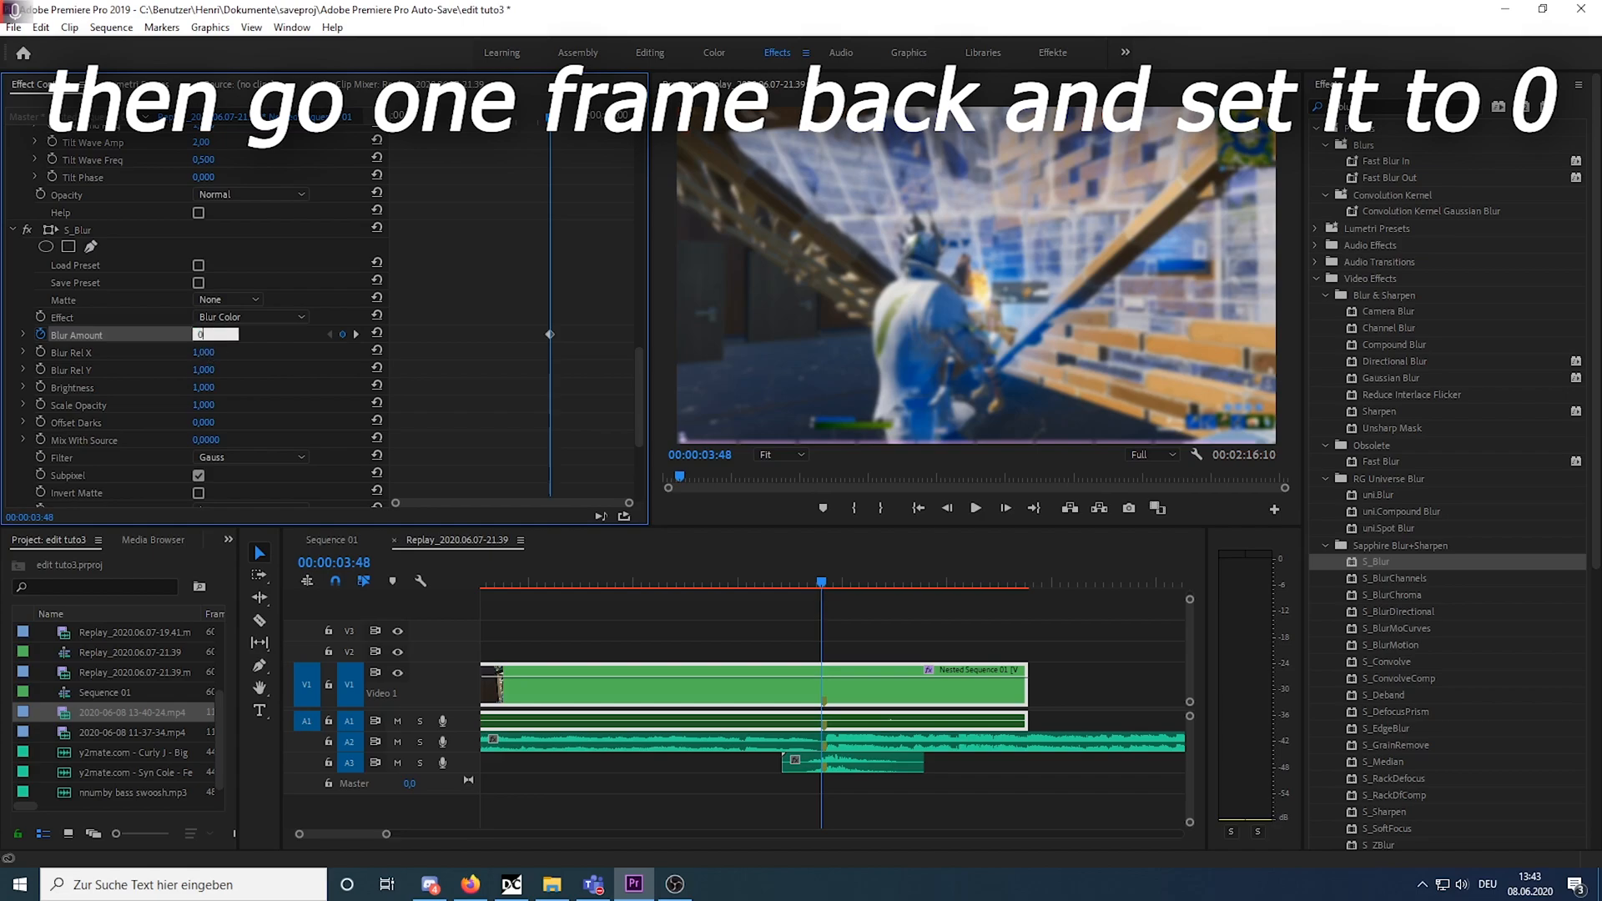
key("Return")
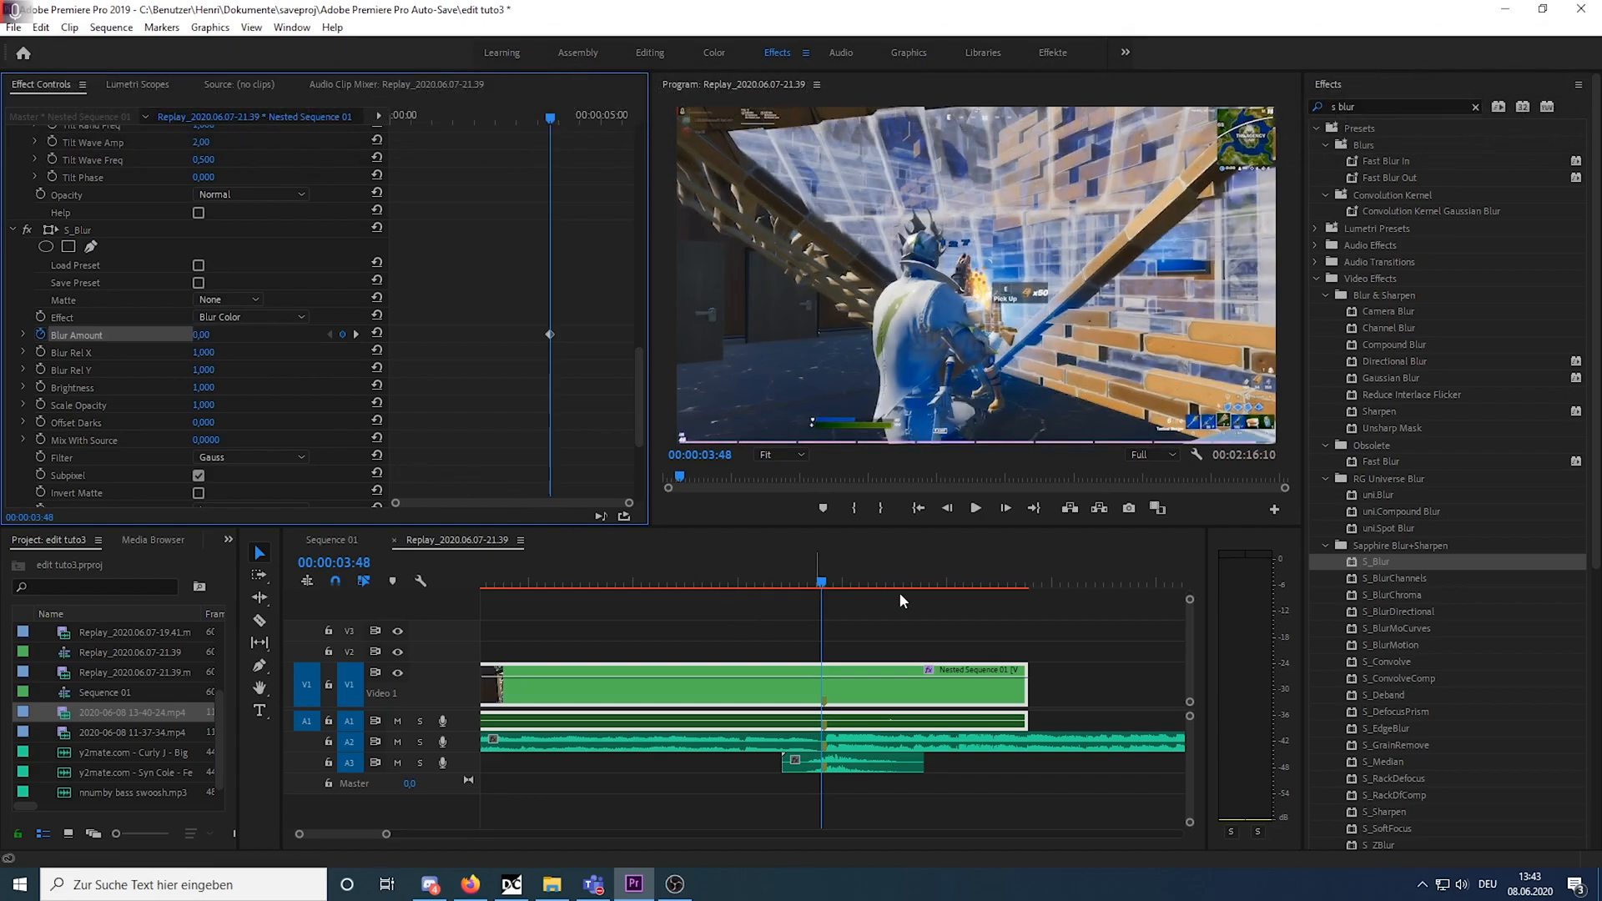
Add an S_Blur Blur Amount keyframe of 0 at 00:00:04:52 and render the preview.
left_click(934, 607)
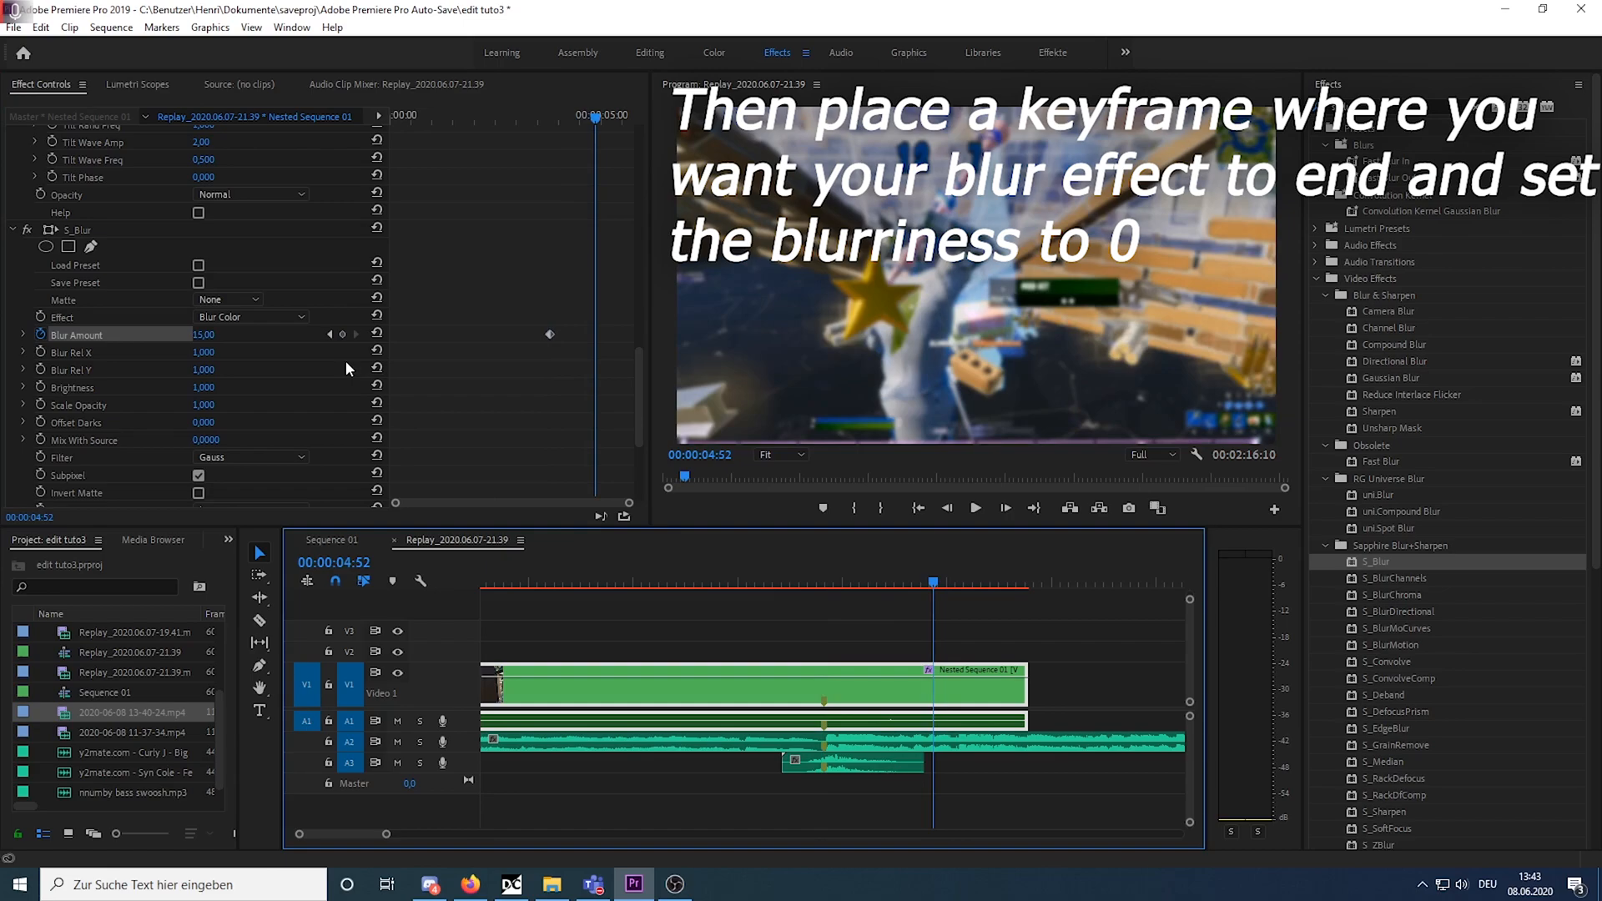
left_click(342, 334)
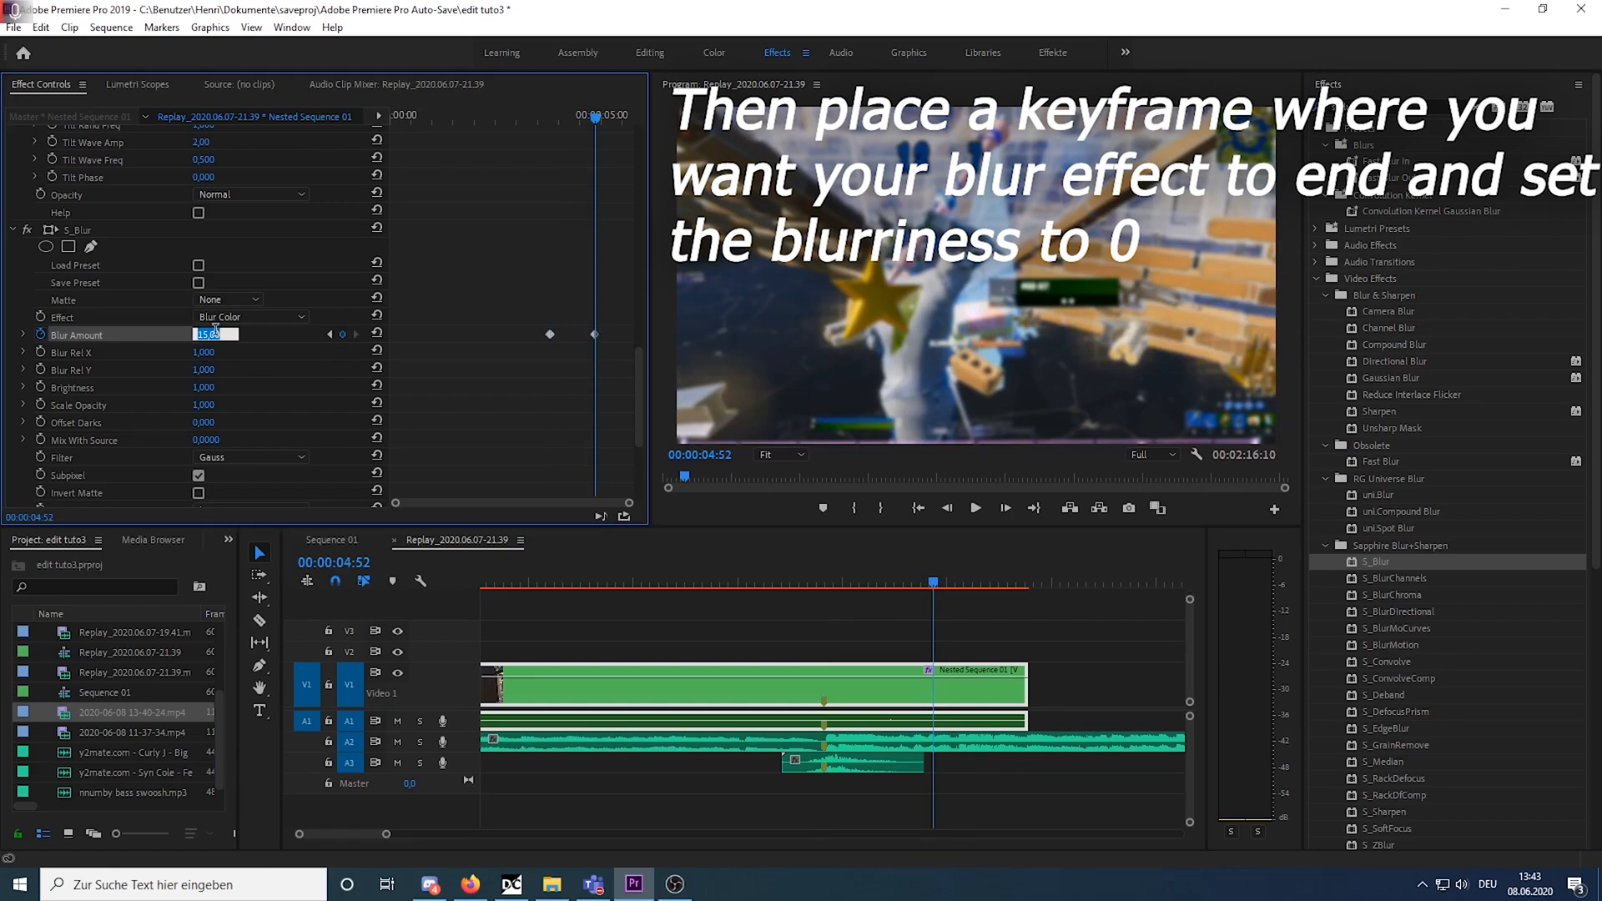
type("0")
key("Return")
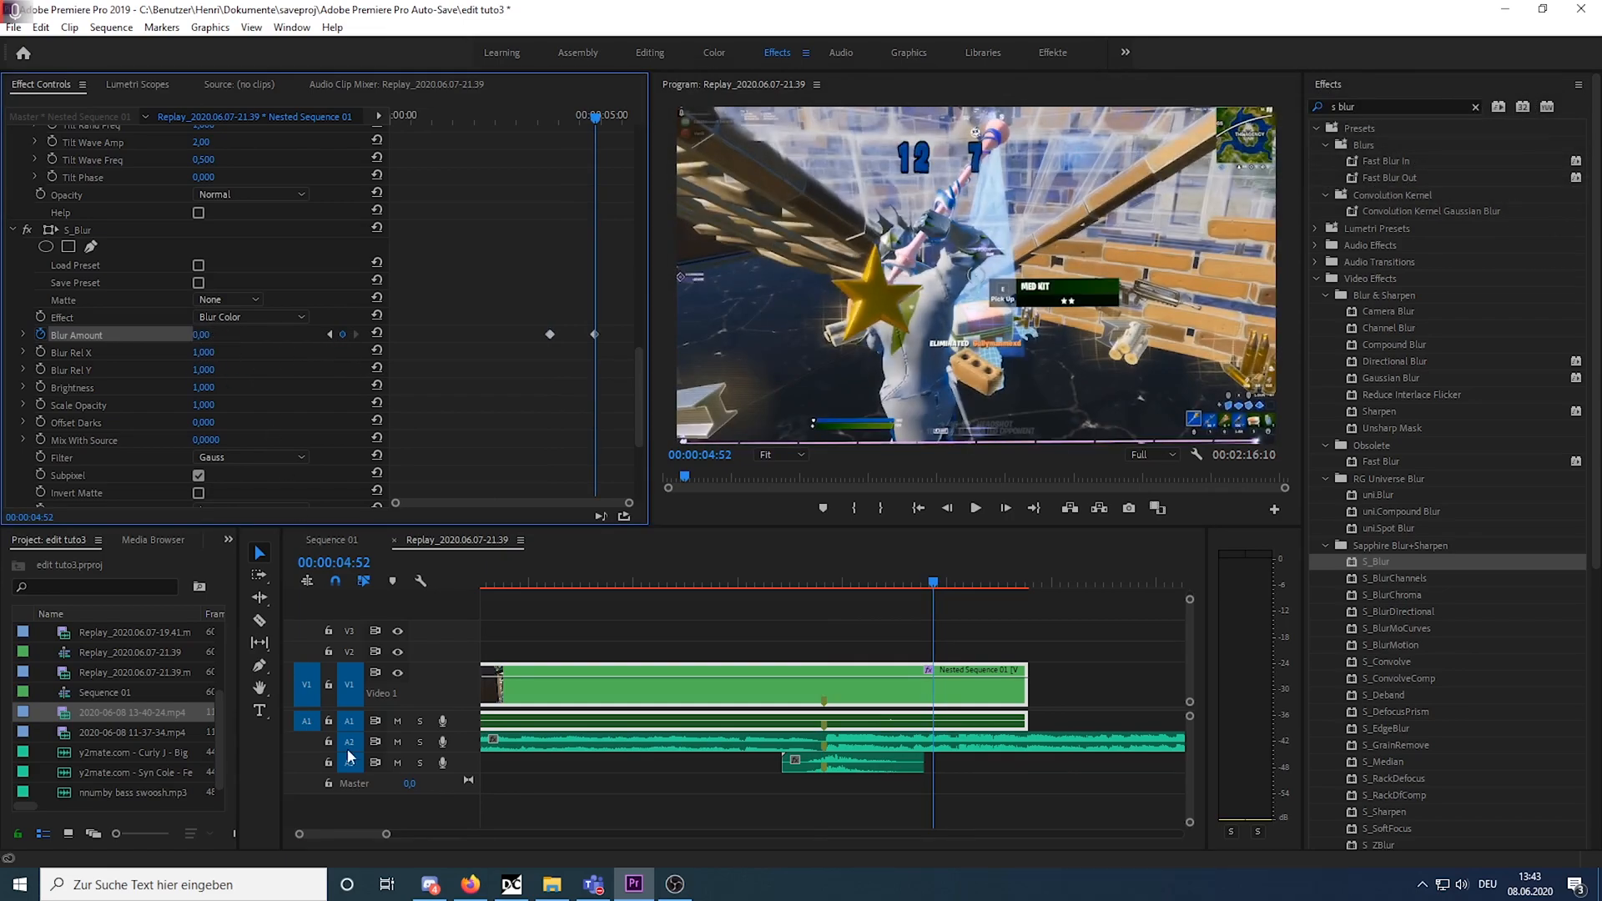
left_click_drag(386, 836, 474, 788)
key("Return")
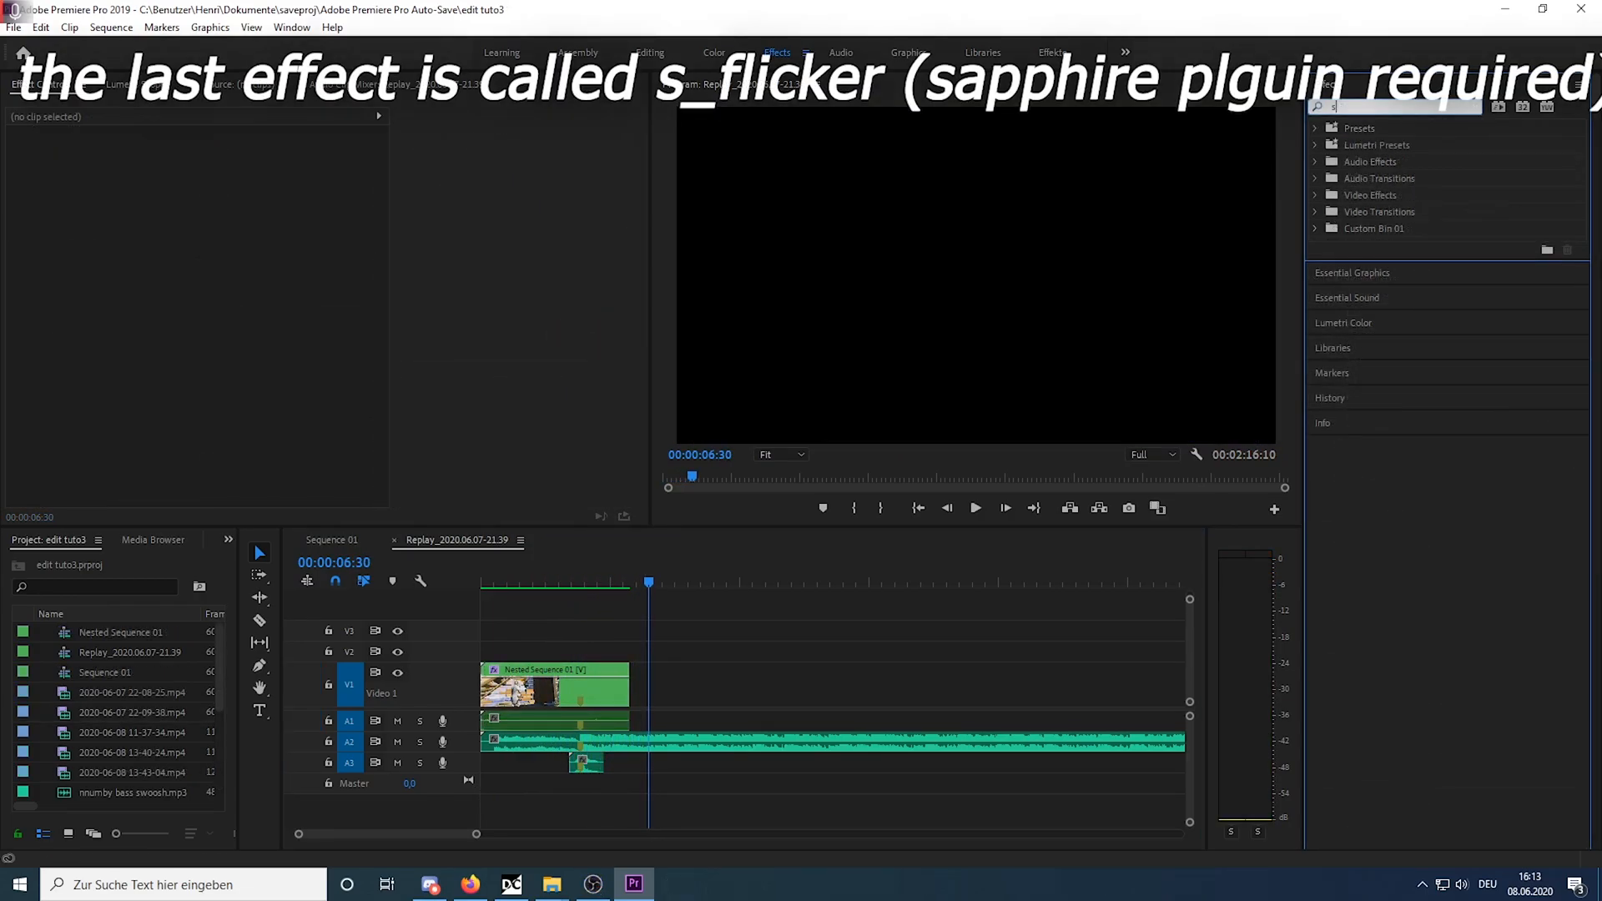
Apply the Sapphire S_Flicker effect to the nested sequence with Amplitude 0.15, Rand Freq 45 and Brightness 1.15.
left_click(1364, 230)
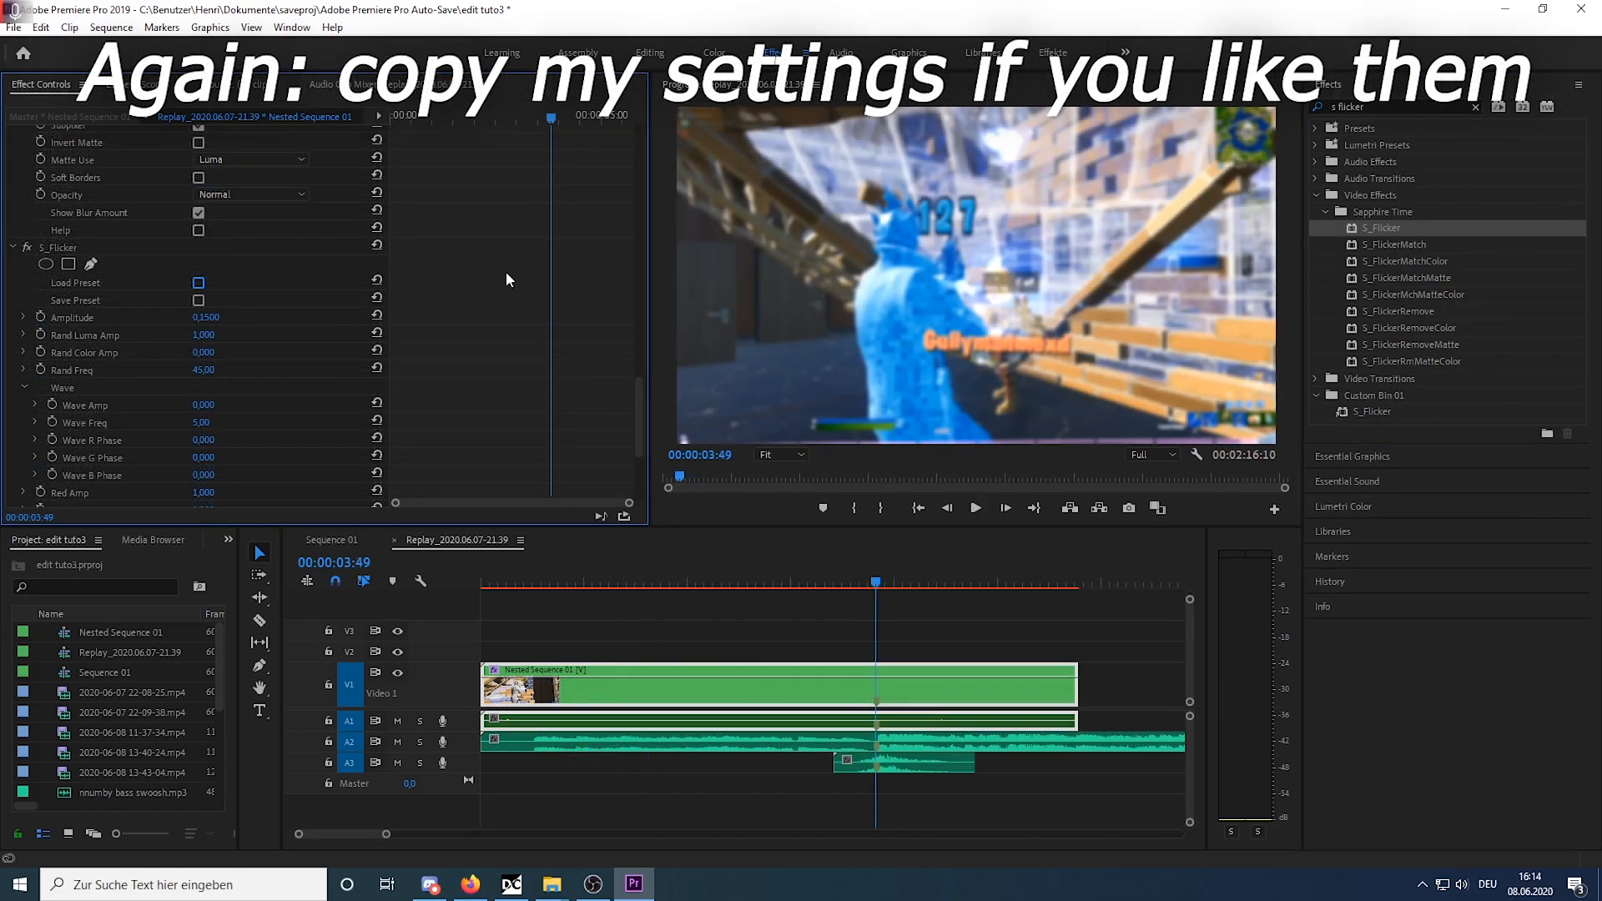
scroll(453, 298, "down", 5)
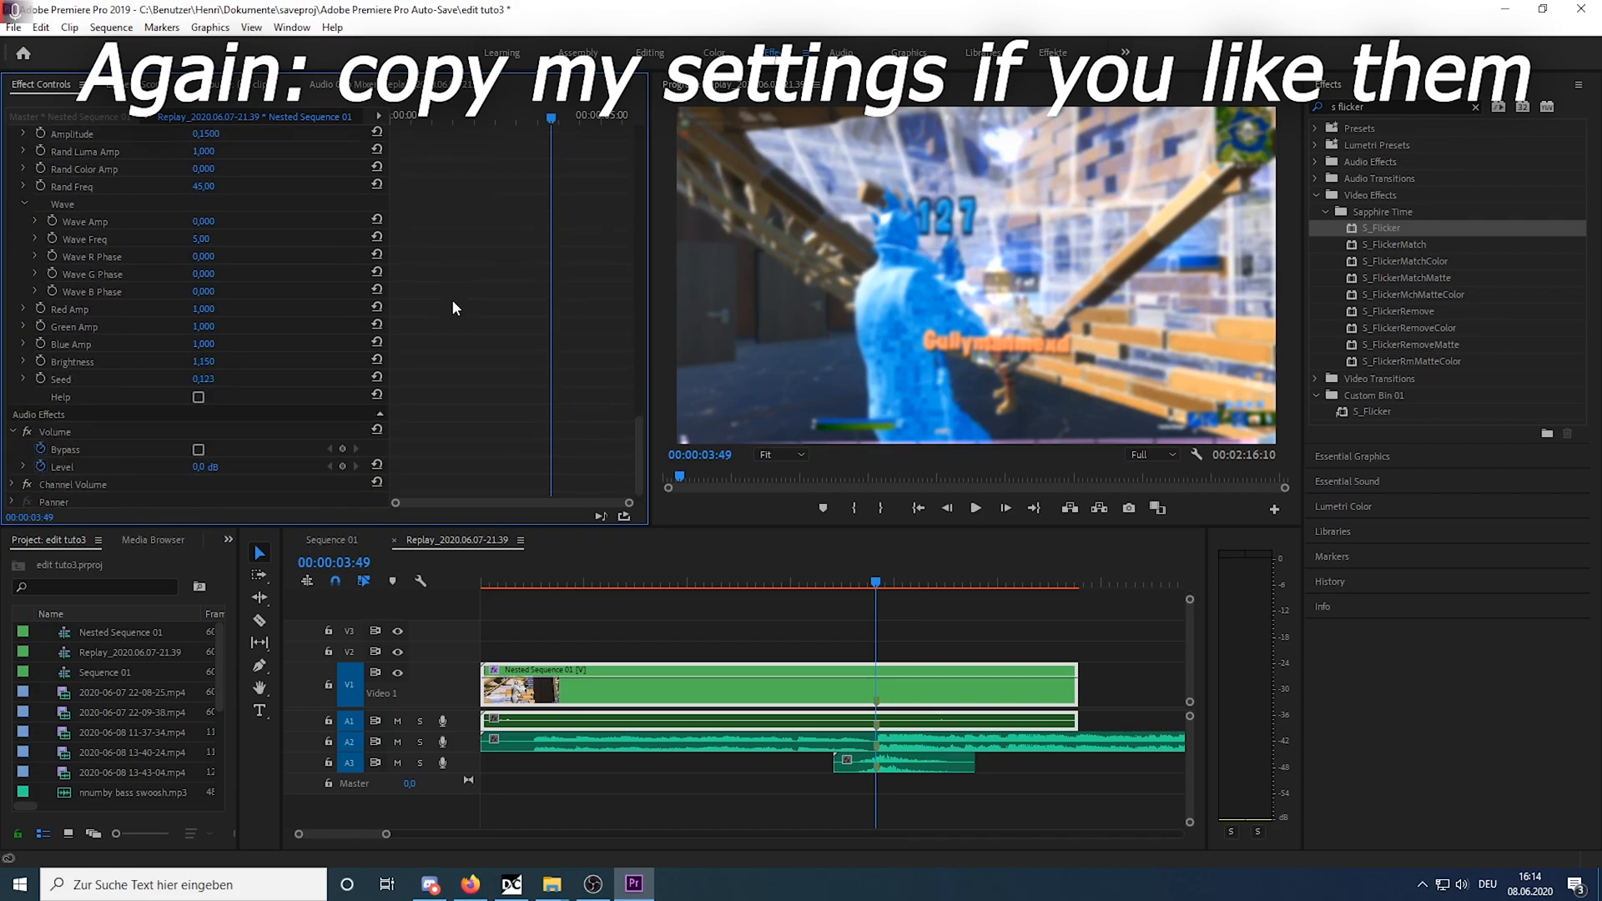
scroll(453, 302, "down", 5)
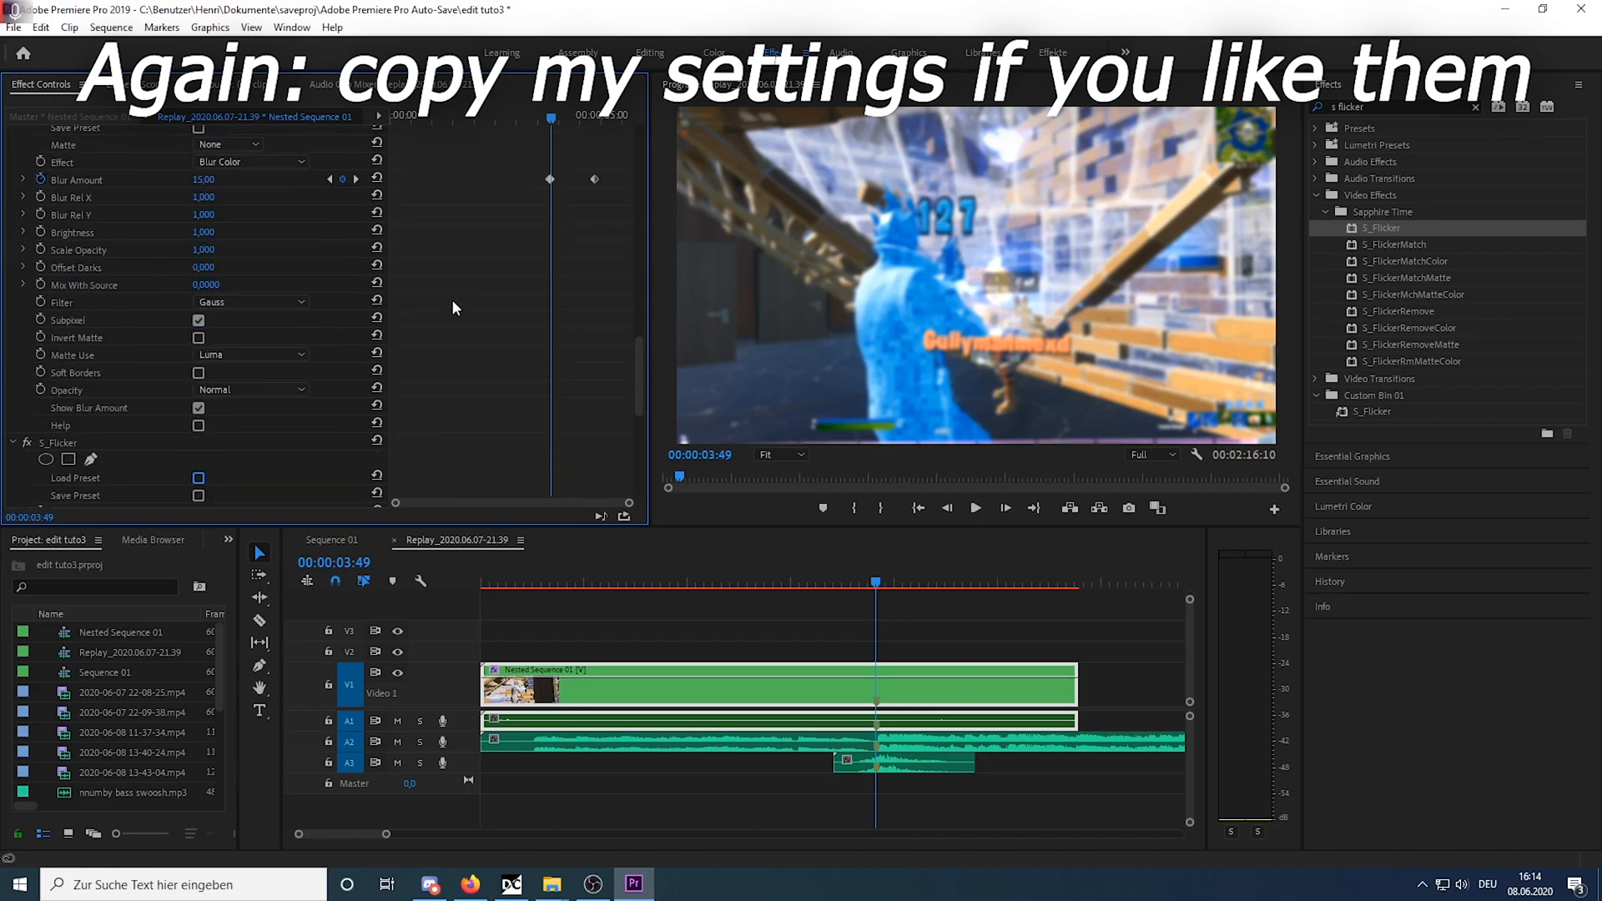
scroll(455, 303, "up", 3)
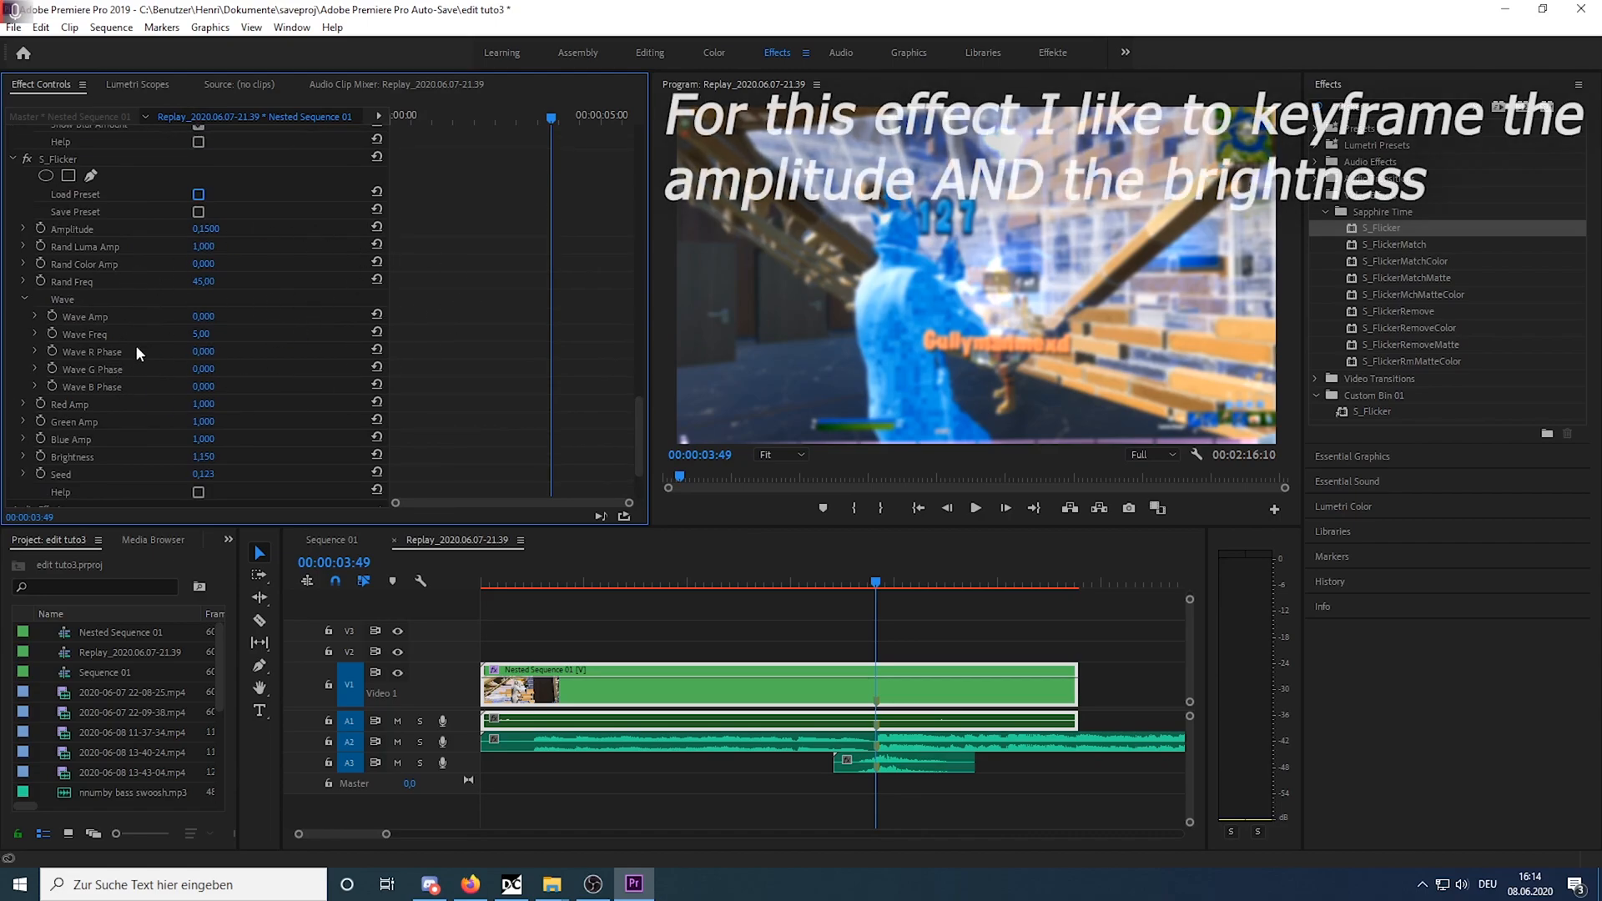
Keyframe the S_Flicker Amplitude and Brightness at 00:00:03:49, and set them to 0 and 1 one frame earlier.
left_click(40, 228)
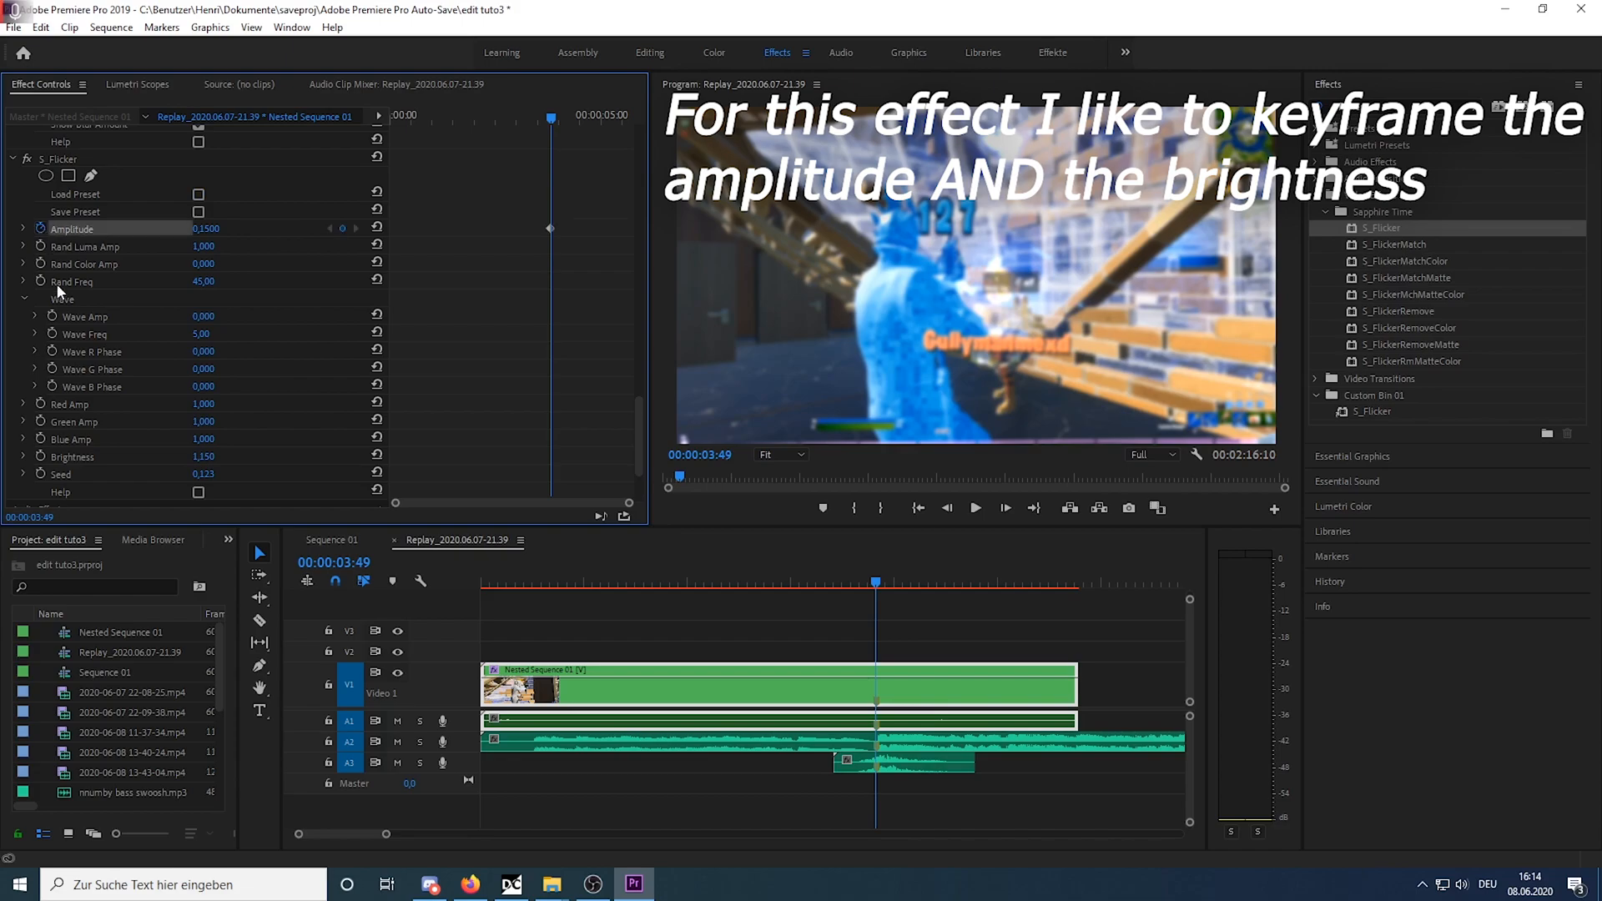
left_click(40, 456)
key("Left")
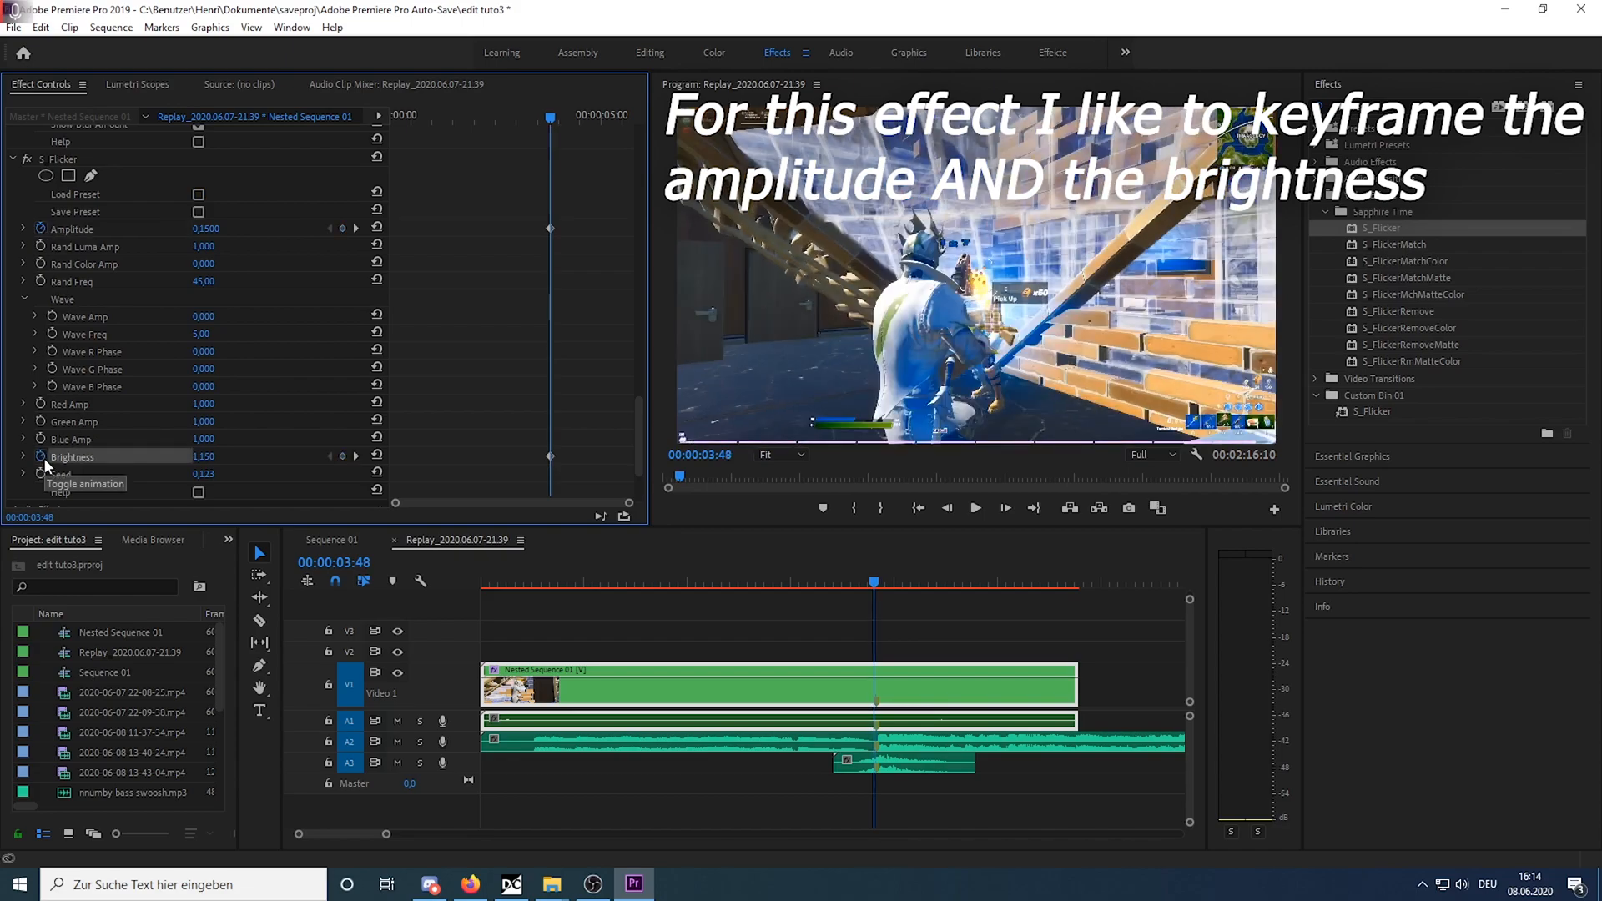
left_click(230, 230)
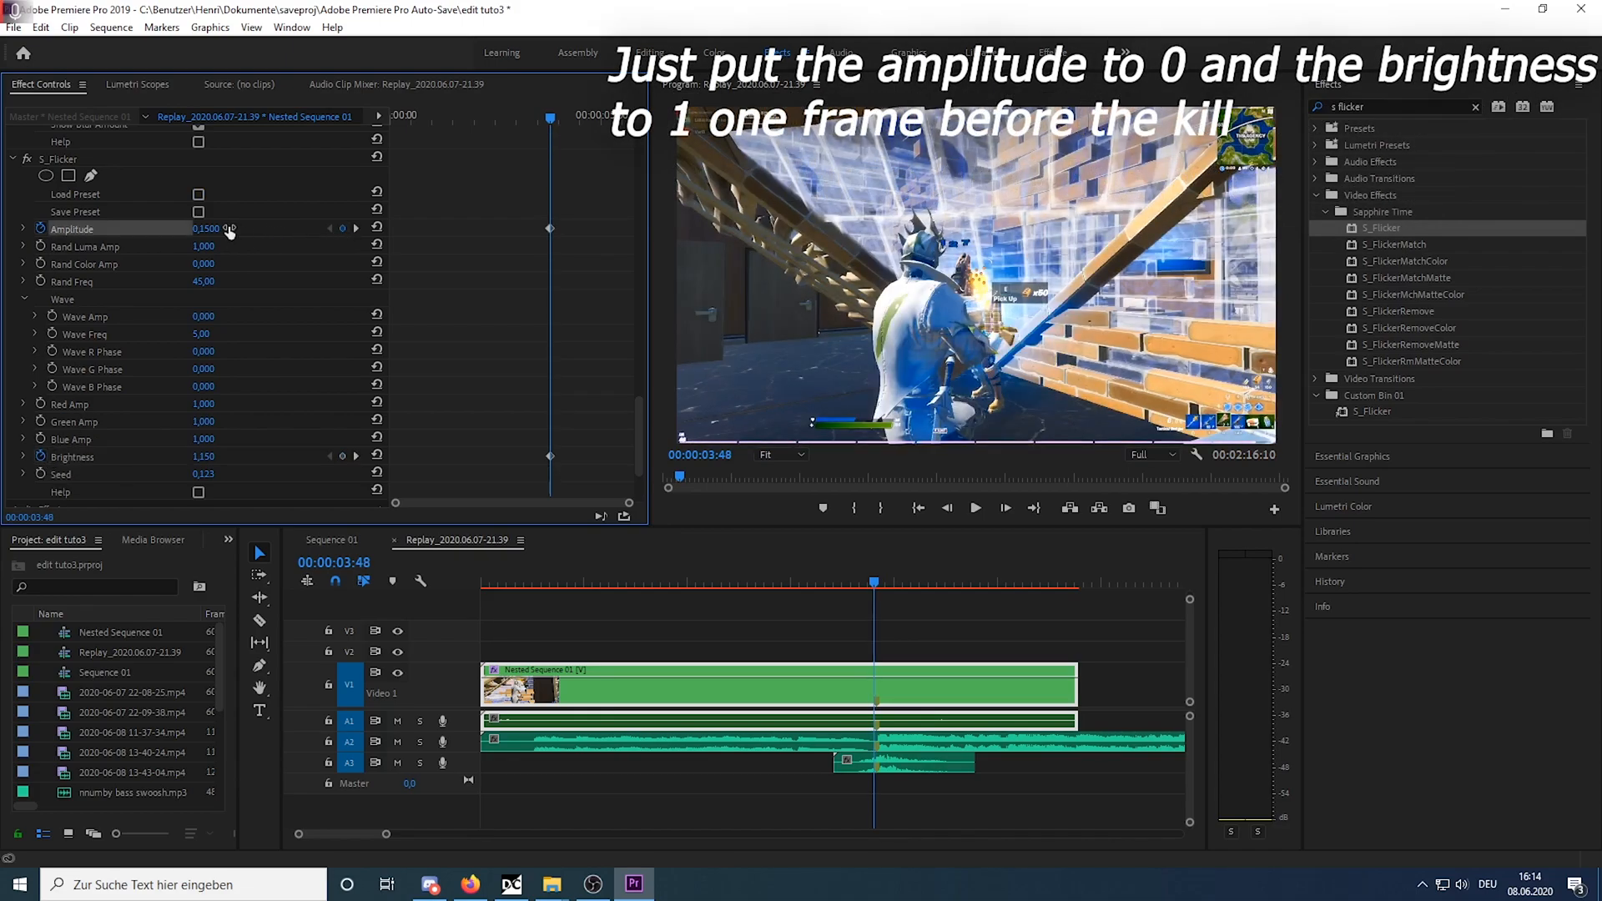
type("0")
key("Return")
scroll(431, 362, "down", 2)
left_click(203, 389)
type("1")
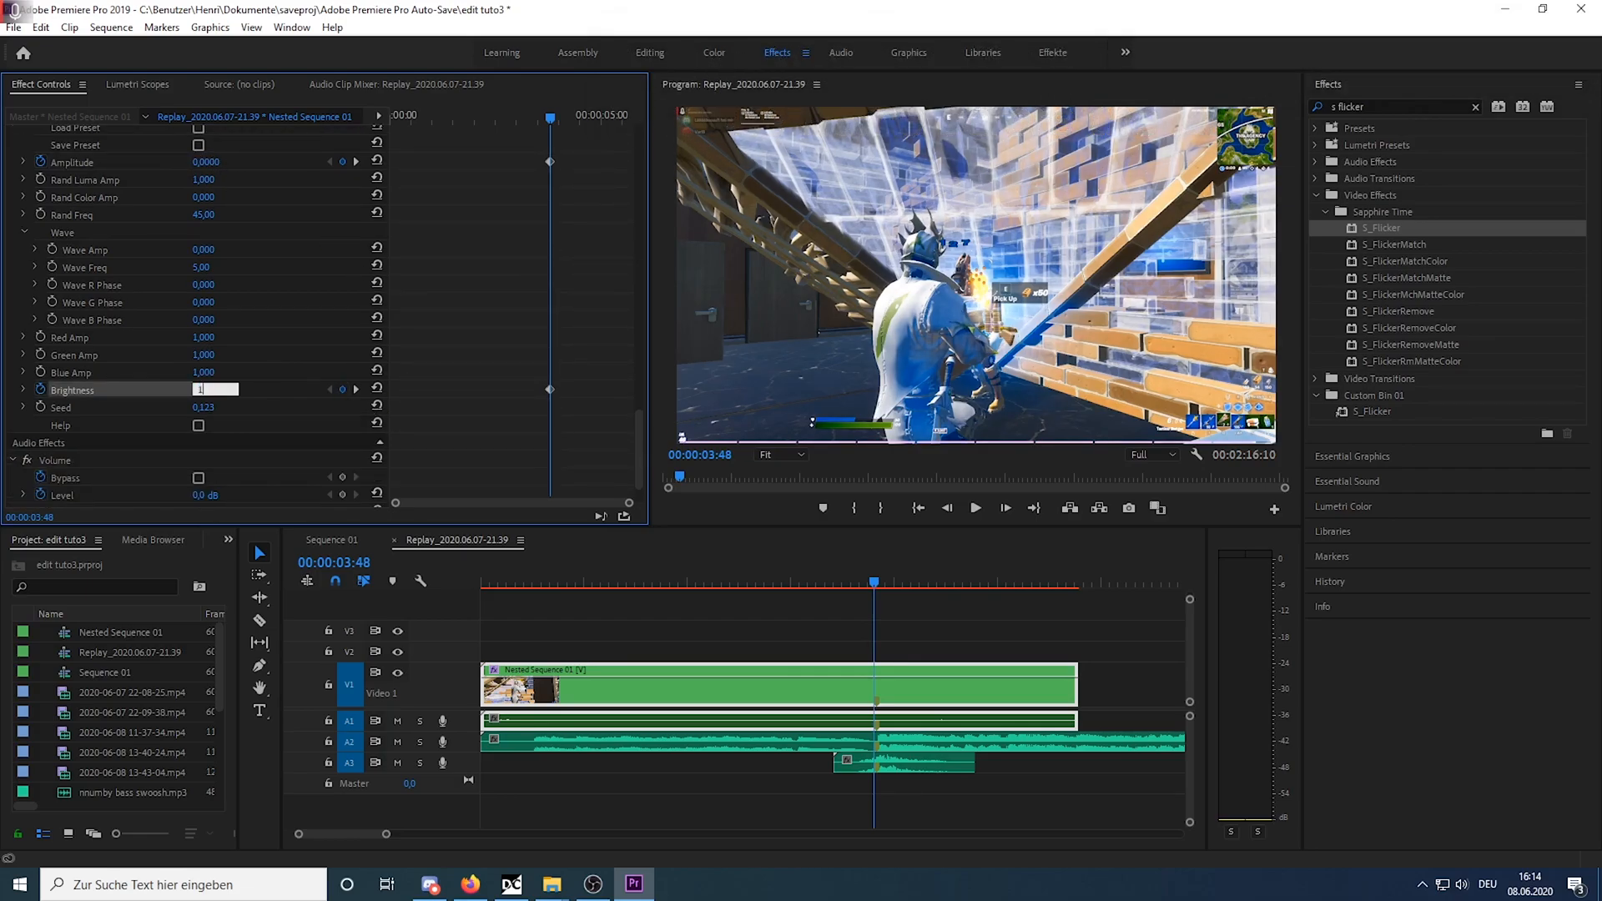
key("Return")
Add an S_Flicker Brightness keyframe of 1 near the clip's end at 00:00:05:32.
left_click_drag(880, 583, 1057, 586)
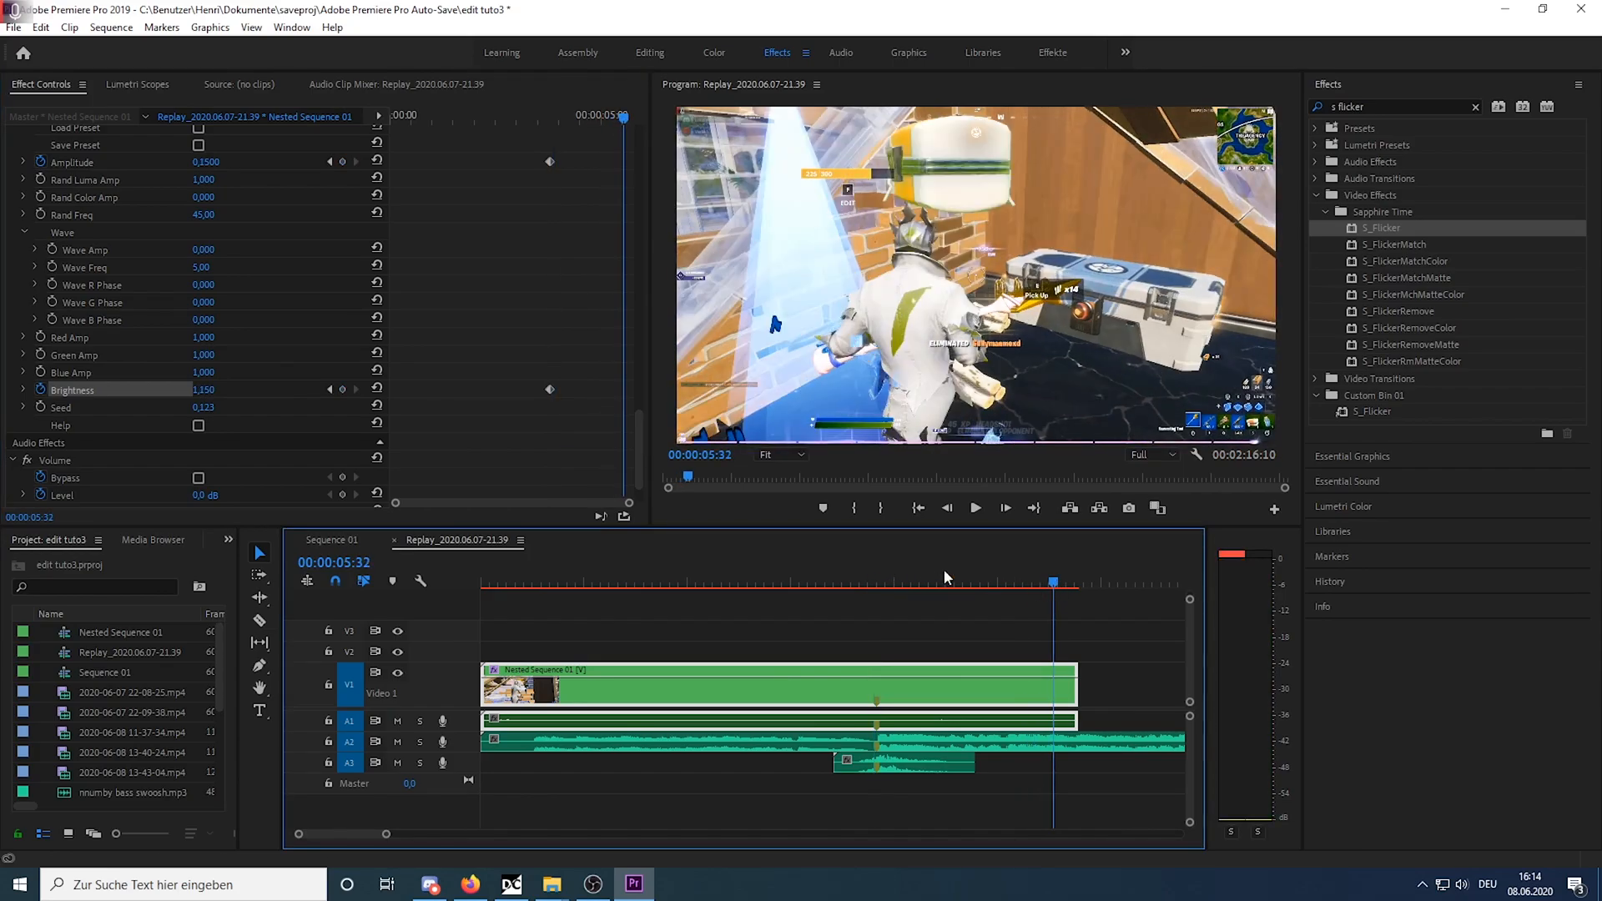
left_click(342, 389)
left_click(221, 391)
type("12")
key("Return")
Add an S_Flicker Amplitude keyframe of 0 at 00:00:05:32 and render the preview.
scroll(395, 387, "up", 2)
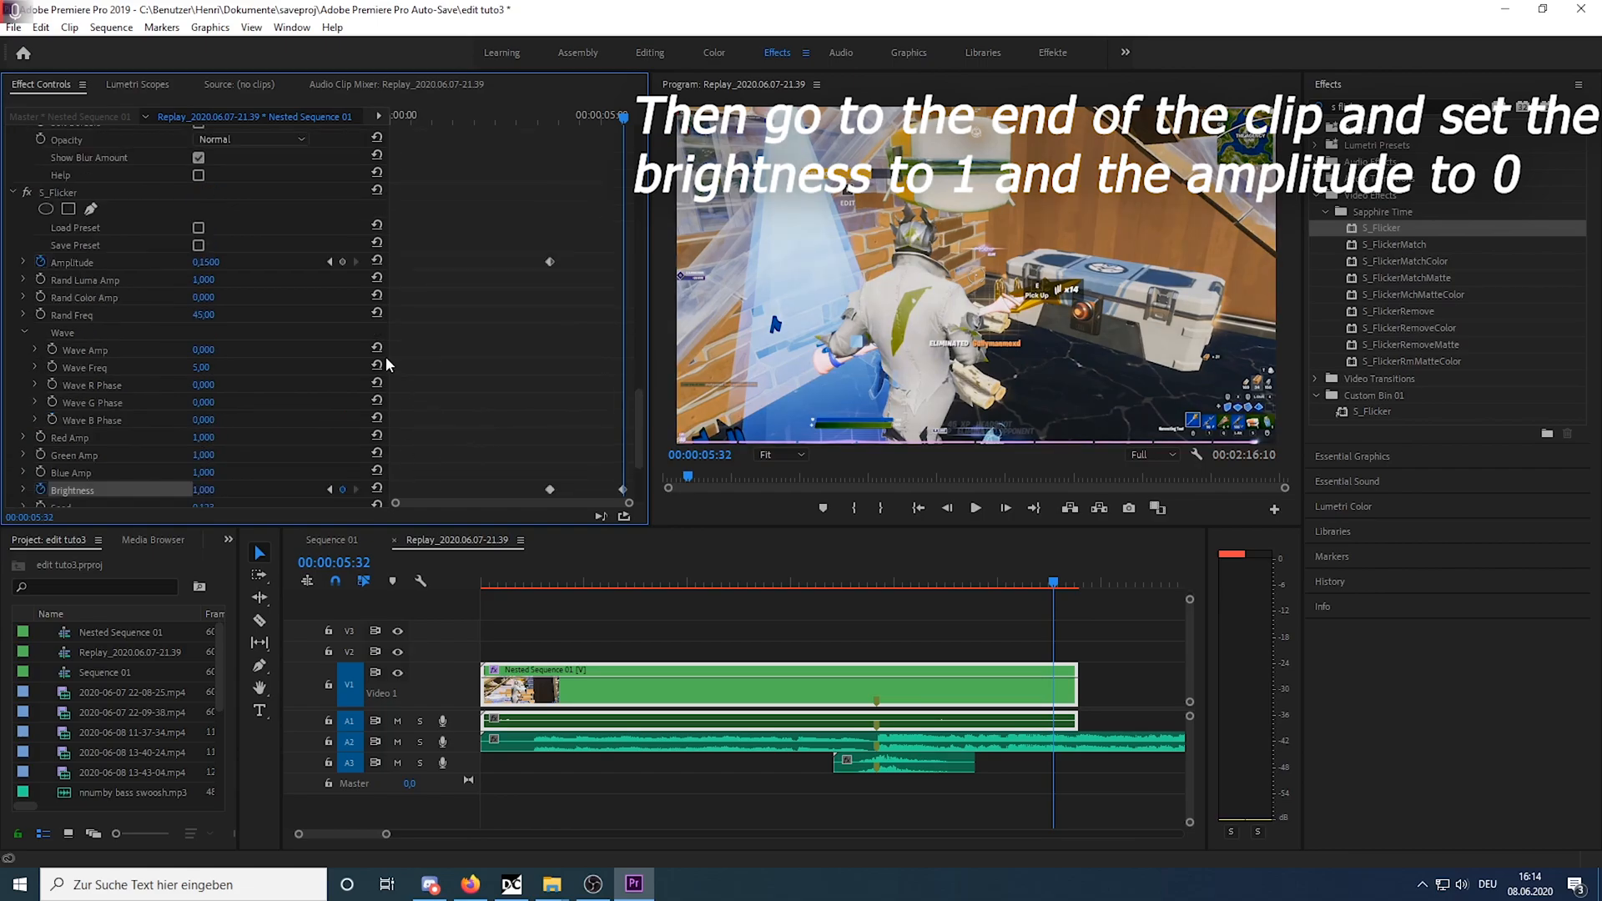
left_click(342, 262)
left_click(206, 262)
type("0")
key("Return")
key("Return")
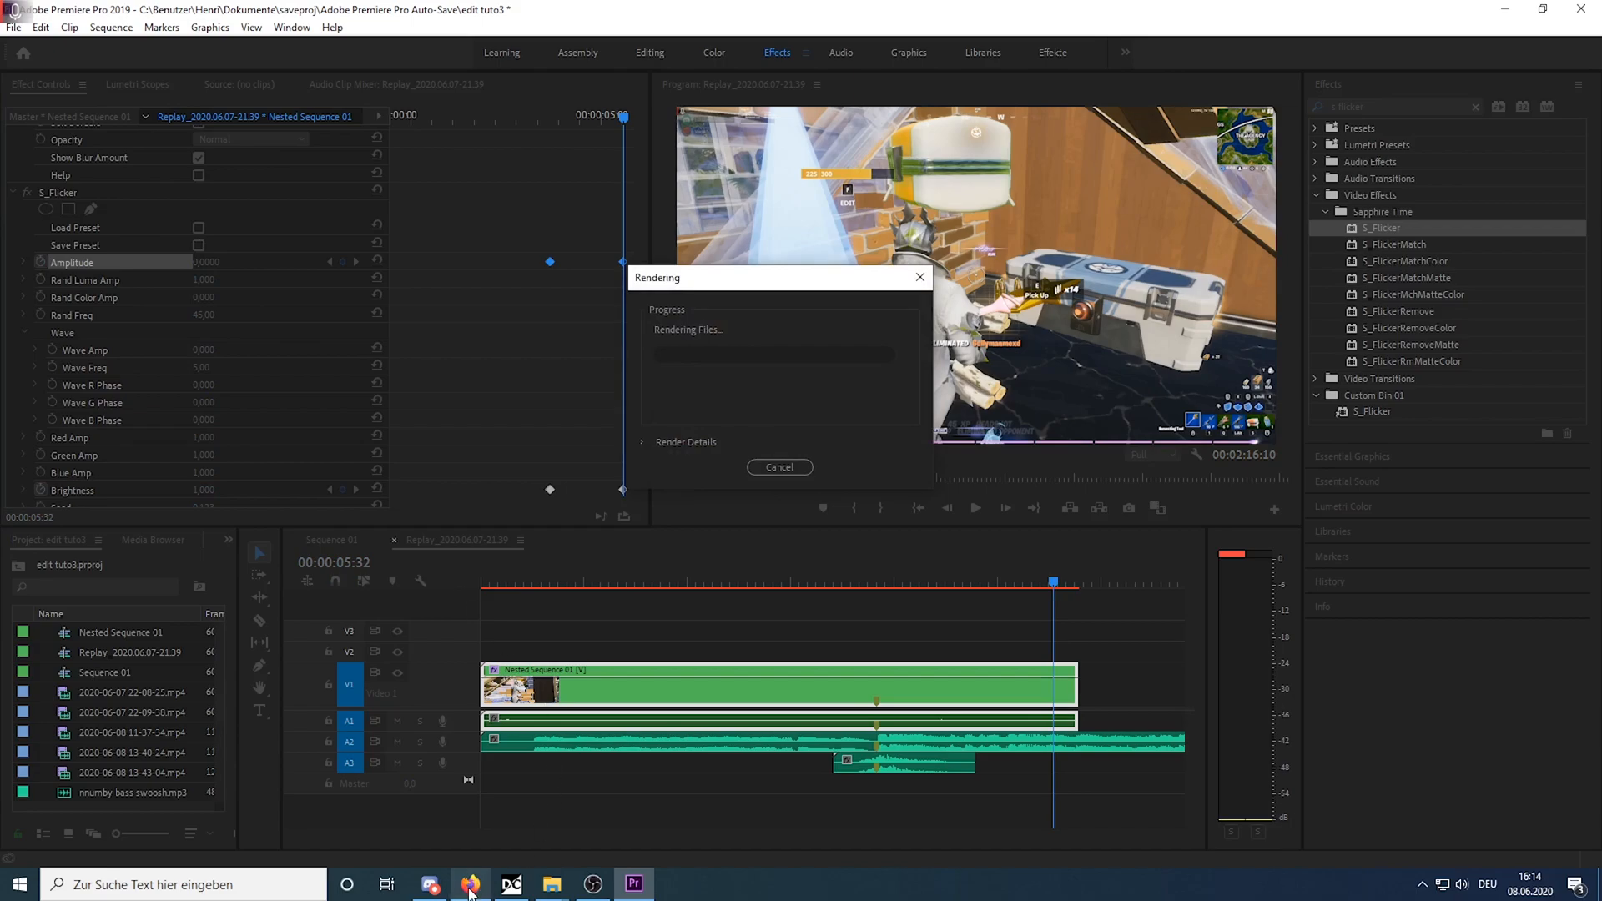